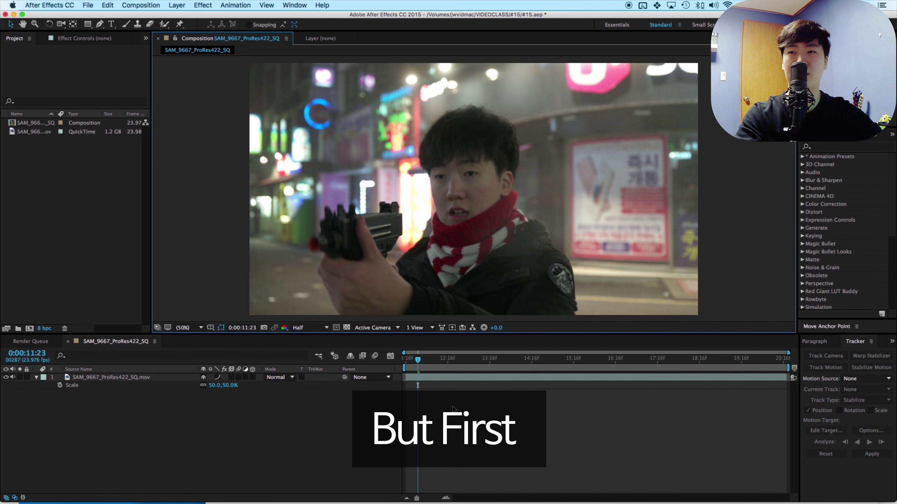
- Switch to Safari and search Google Images for "muzzle flash"
left_click(105, 486)
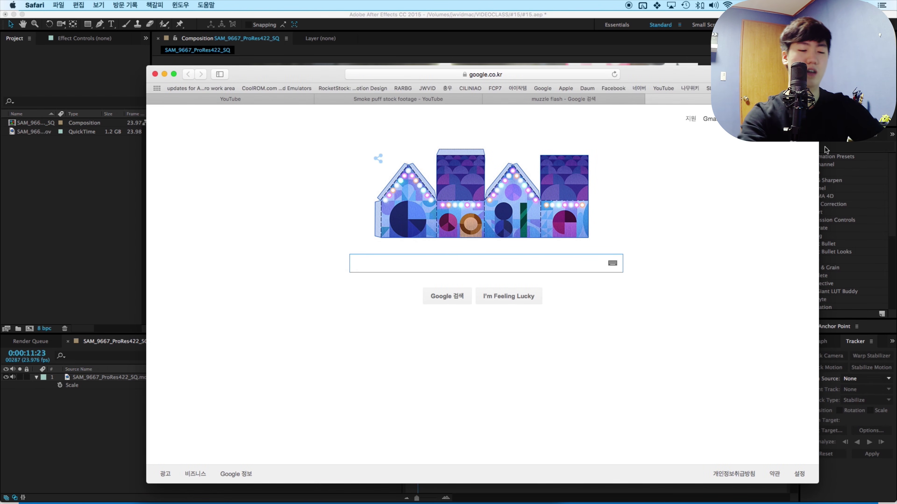
type("muzzle flash")
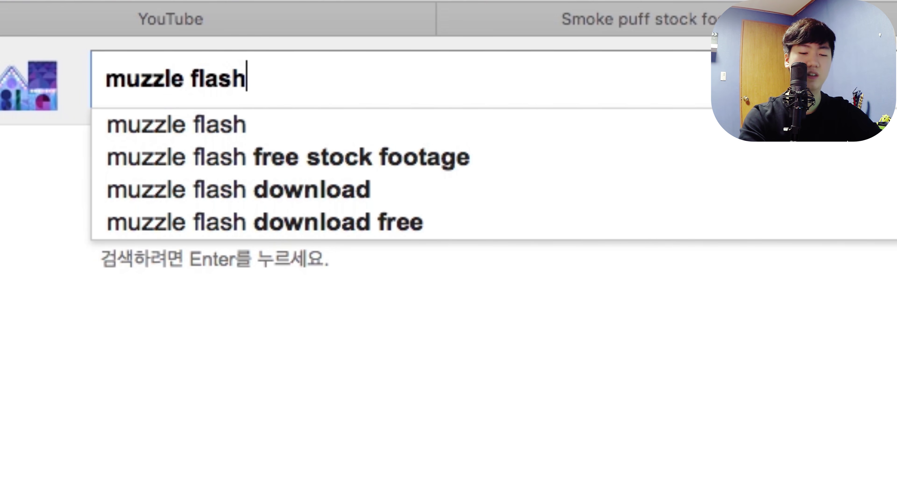
key("Return")
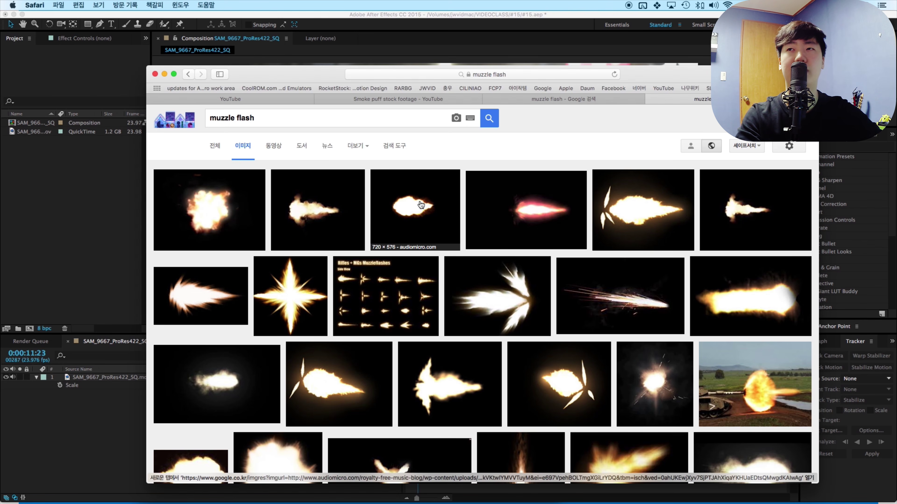
- Filter the muzzle flash image results to the large size (큰 사이즈)
left_click(359, 146)
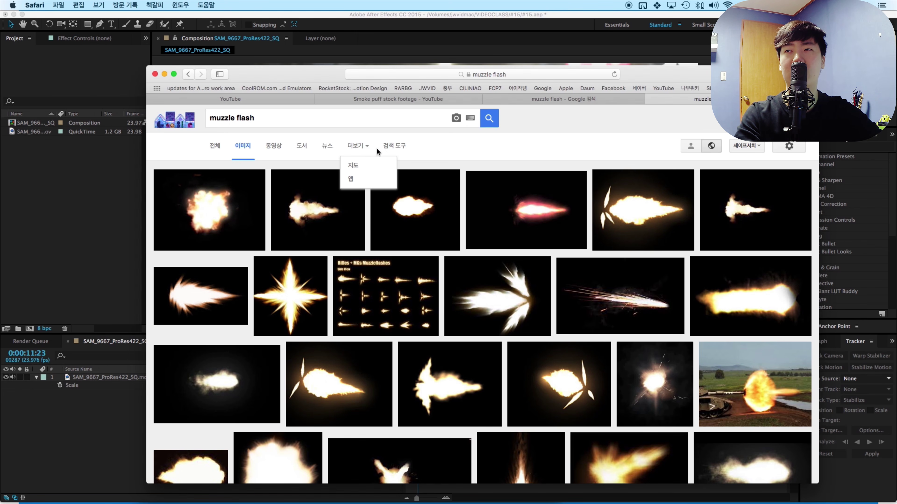
left_click(402, 145)
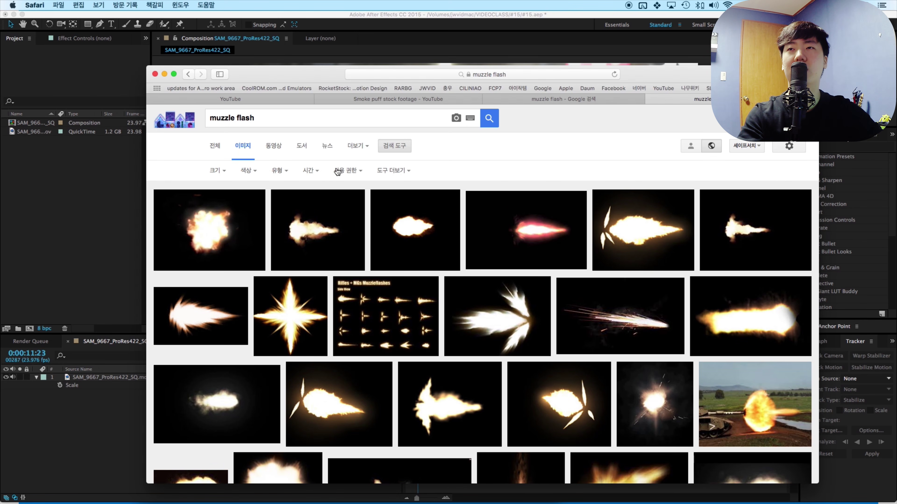
left_click(232, 178)
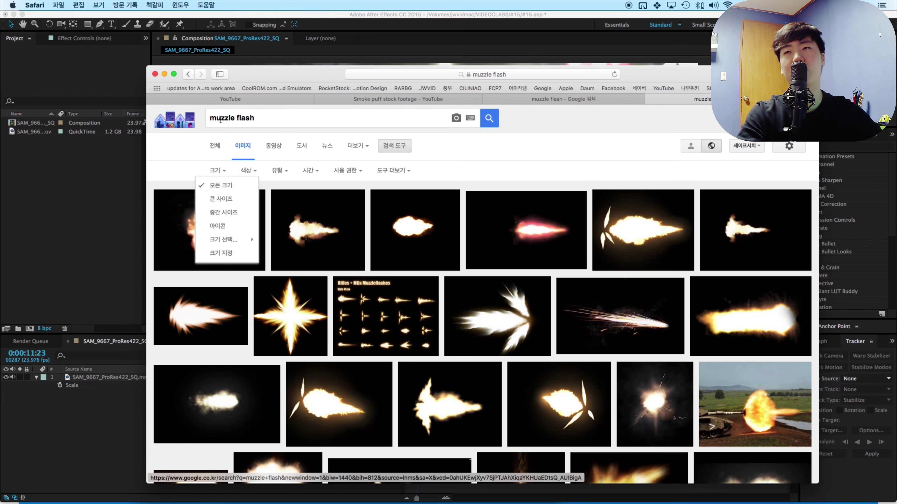
left_click(221, 199)
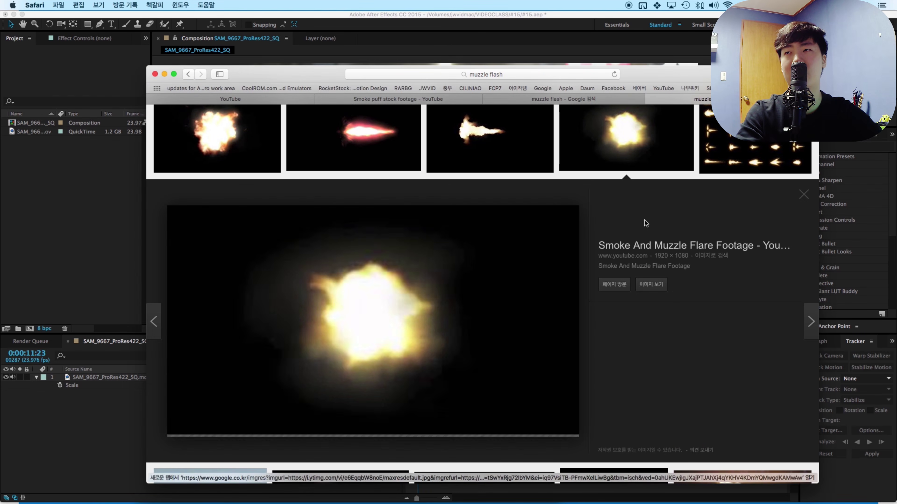
- Open the "Smoke And Muzzle Flare Footage" image at full size and import it into the After Effects project
left_click(621, 223)
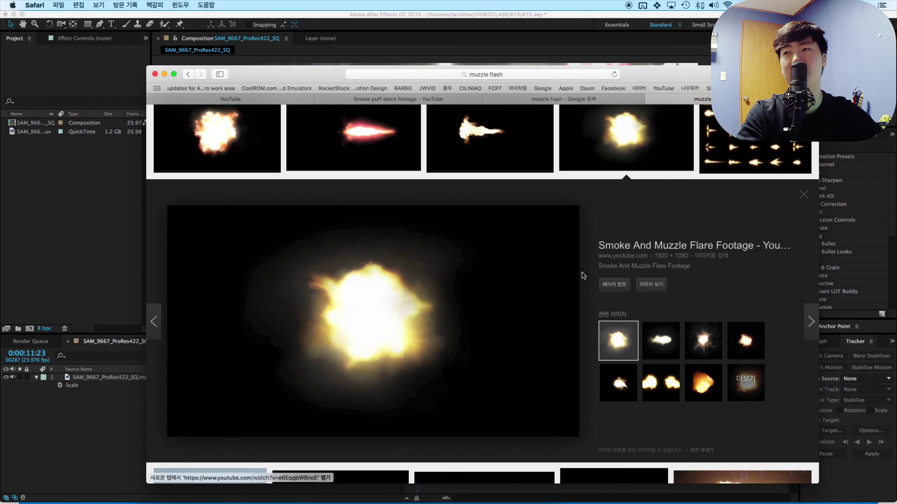
left_click(659, 288)
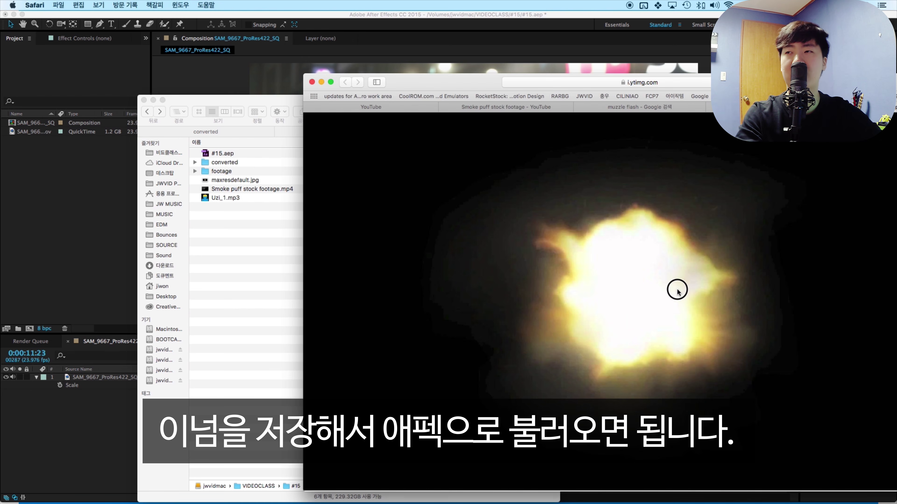
left_click_drag(677, 292, 89, 189)
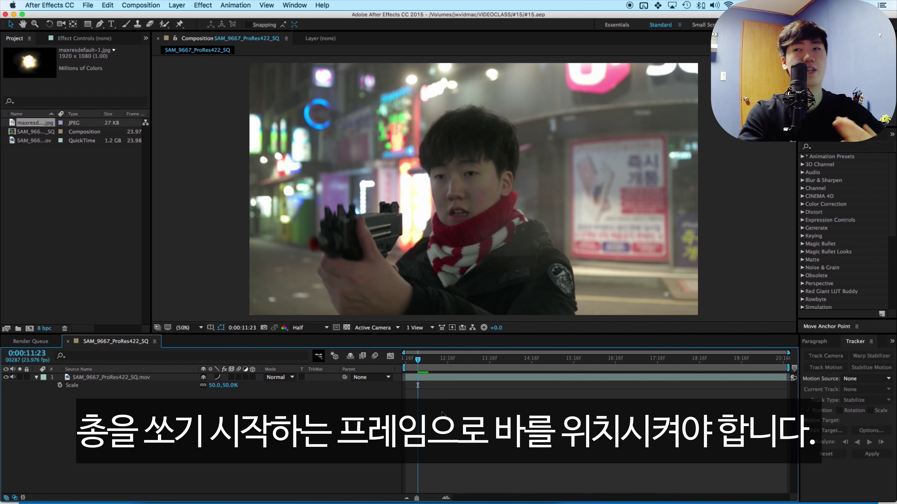
- At 0:00:12:10, place the muzzle flash image over the gun's muzzle as the top layer and set its blending mode to Add
left_click_drag(415, 359, 433, 367)
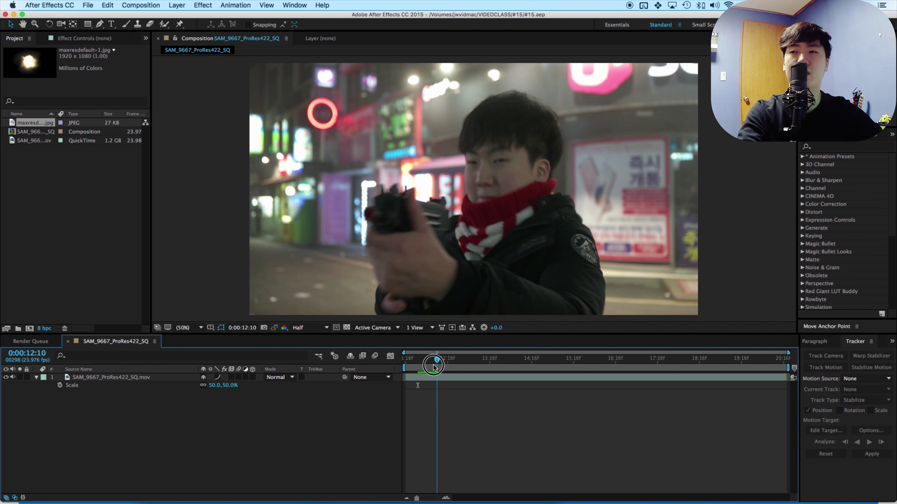
left_click_drag(46, 126, 373, 218)
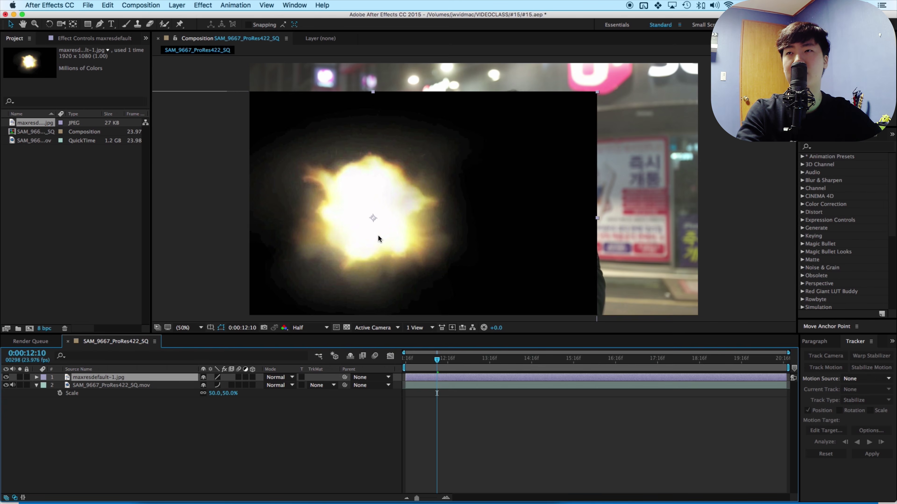
left_click(180, 442)
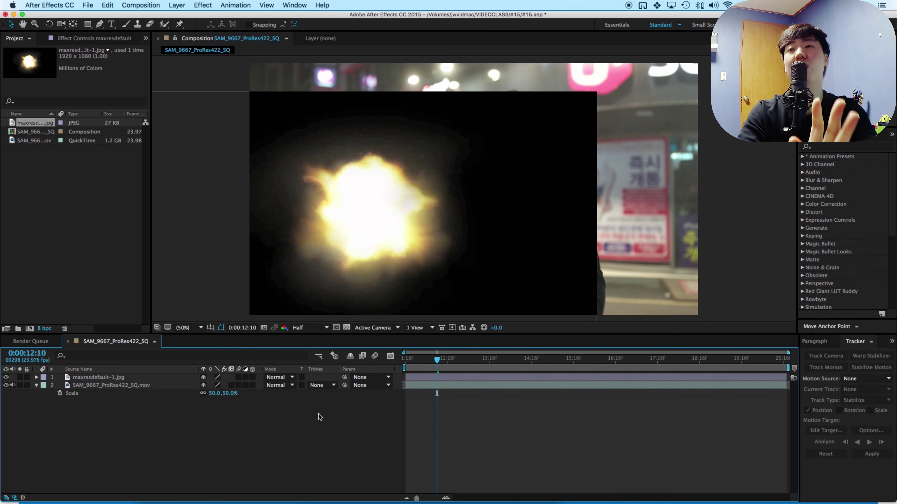
left_click(159, 380)
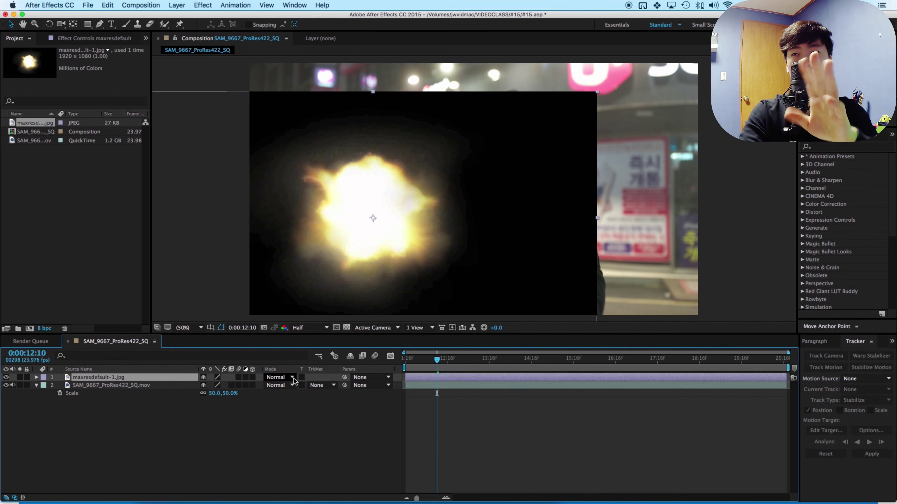
left_click(283, 381)
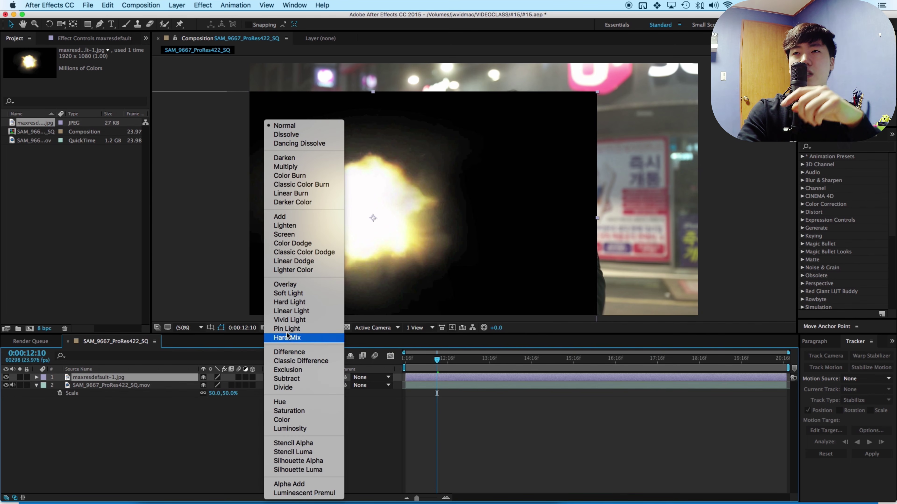
left_click(305, 221)
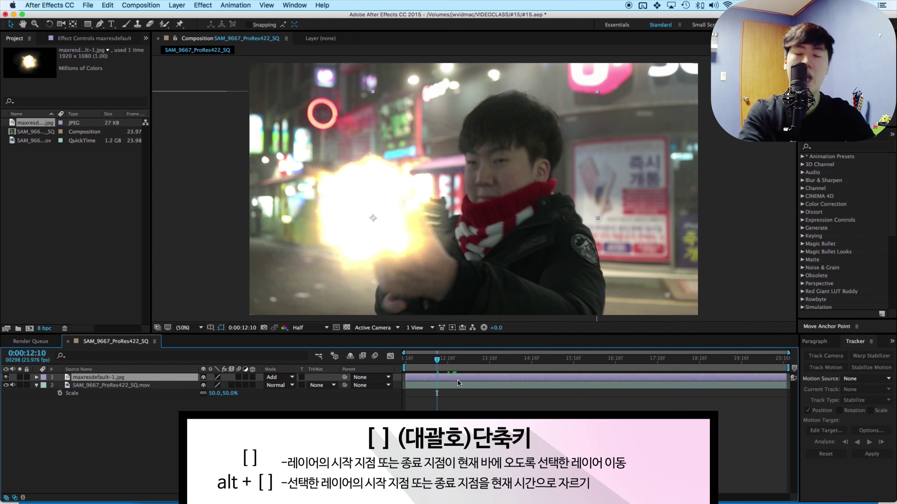
- Start the muzzle flash layer at 0:00:12:10 and trim its end so it lasts a single frame
key("alt+bracketleft")
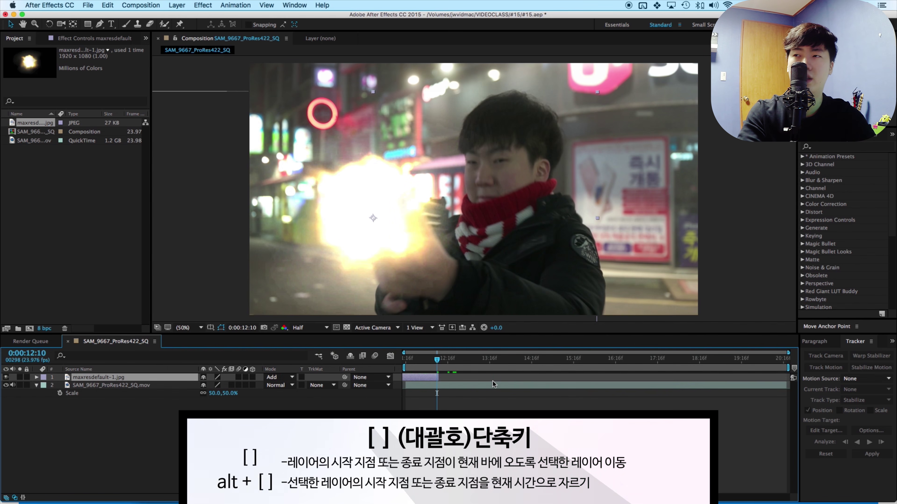
key("bracketright")
key("bracketleft")
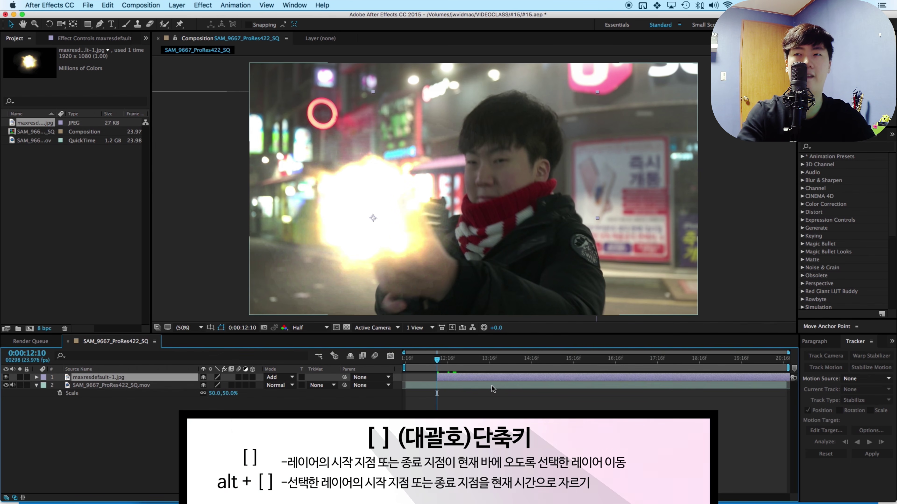
key("bracketright")
key("bracketleft")
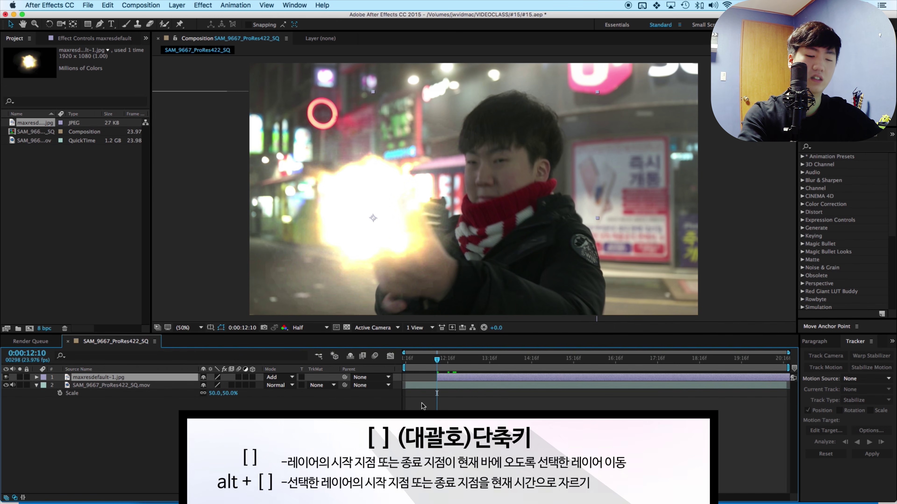
key("bracketright")
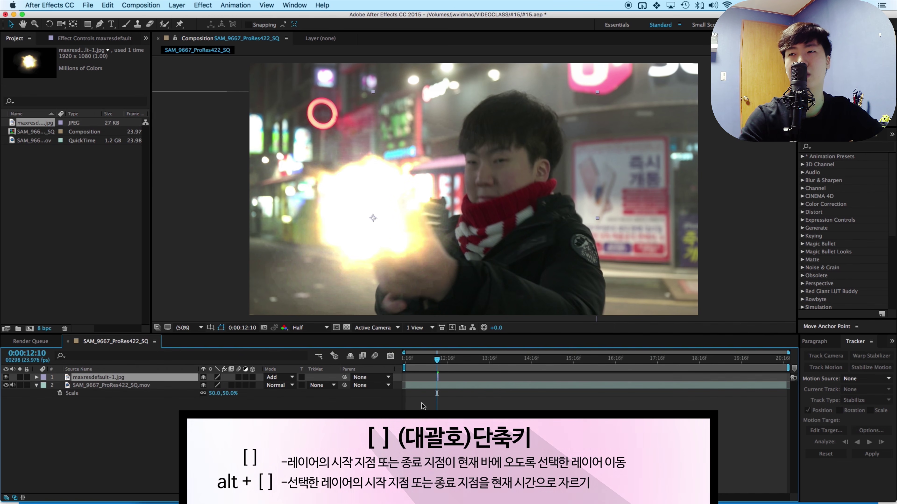
- Play back the shot around the one-frame muzzle flash in an enlarged composition view
key("semicolon")
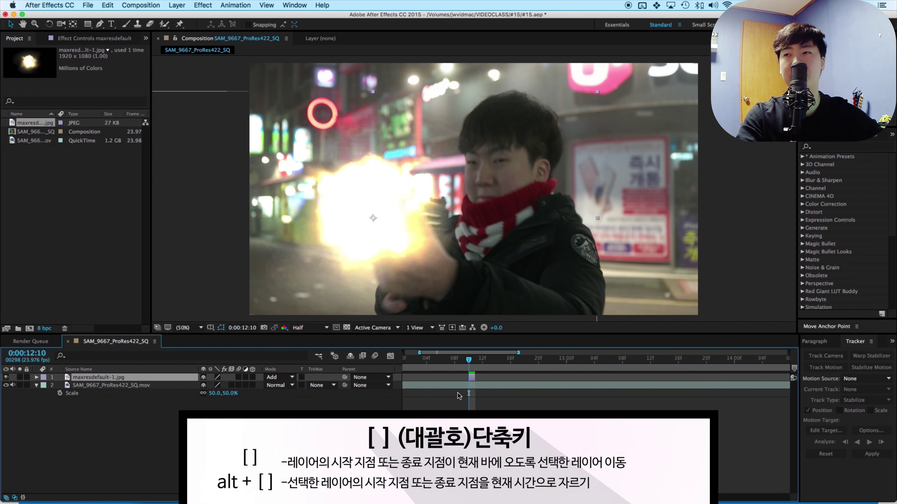
key("minus")
key("minus")
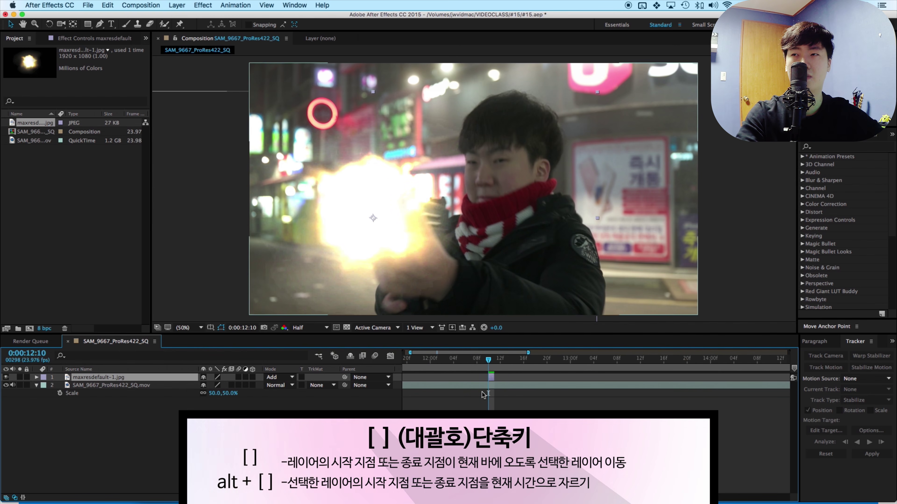
scroll(451, 367, "left", 2)
key("space")
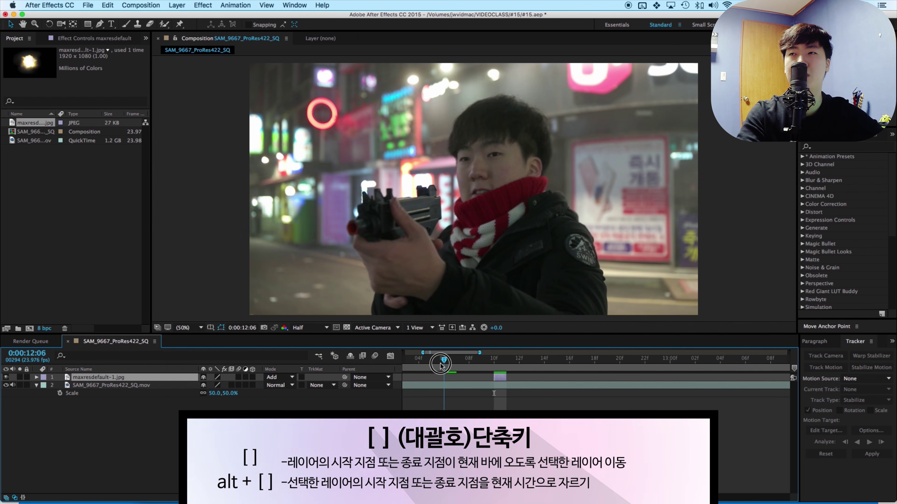
key("grave")
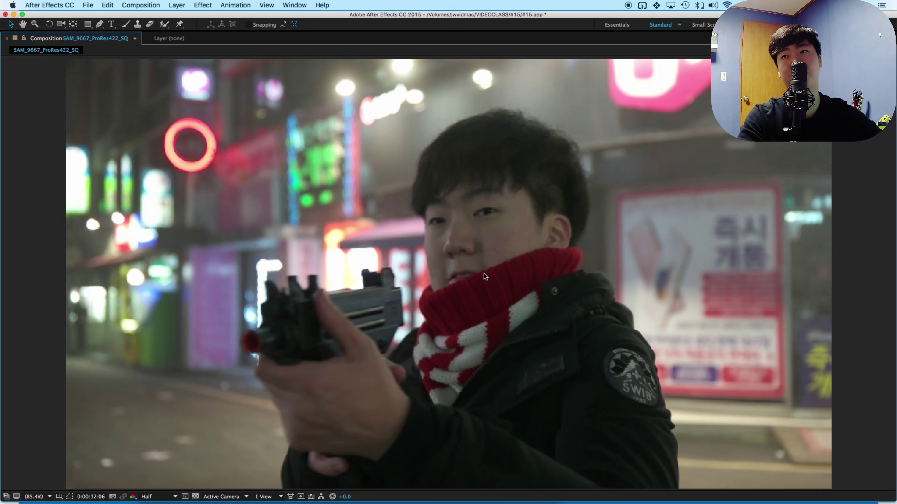
key("grave")
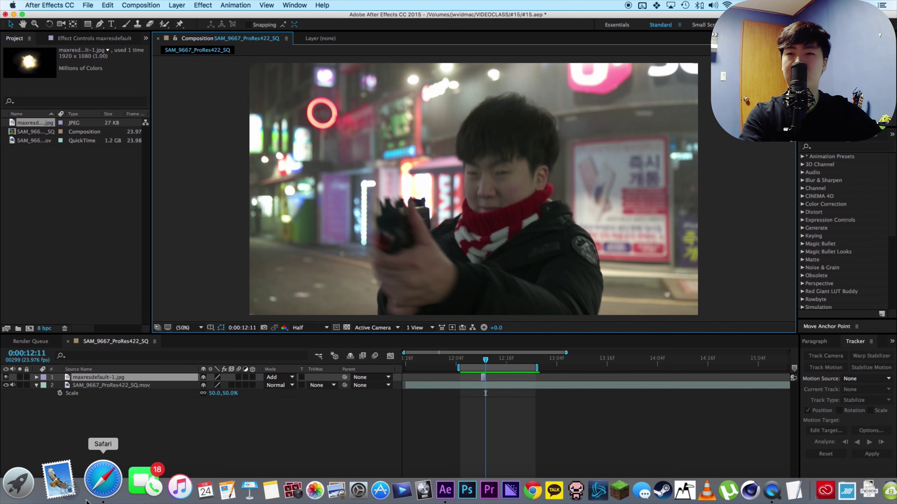
- Switch to Safari and open the "Smoke puff stock footage" video from the YouTube results for smoke stock footage
left_click(100, 482)
key("super+w")
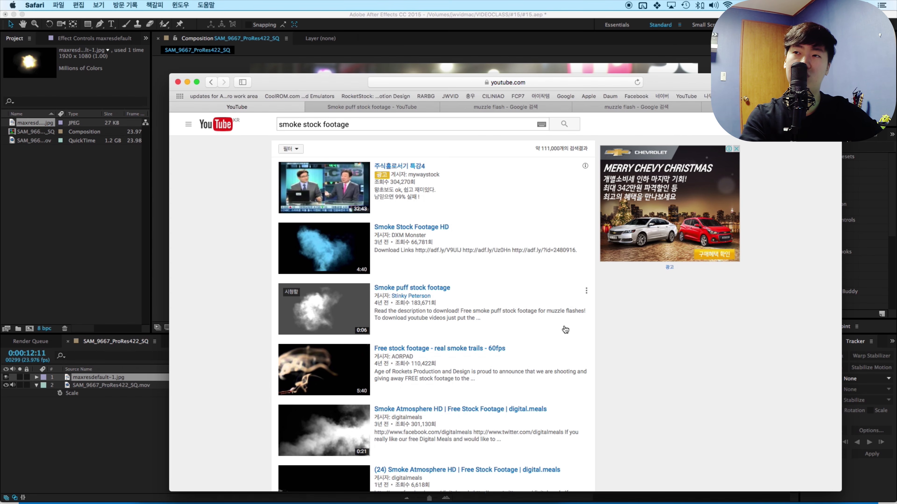
left_click(424, 288, "super")
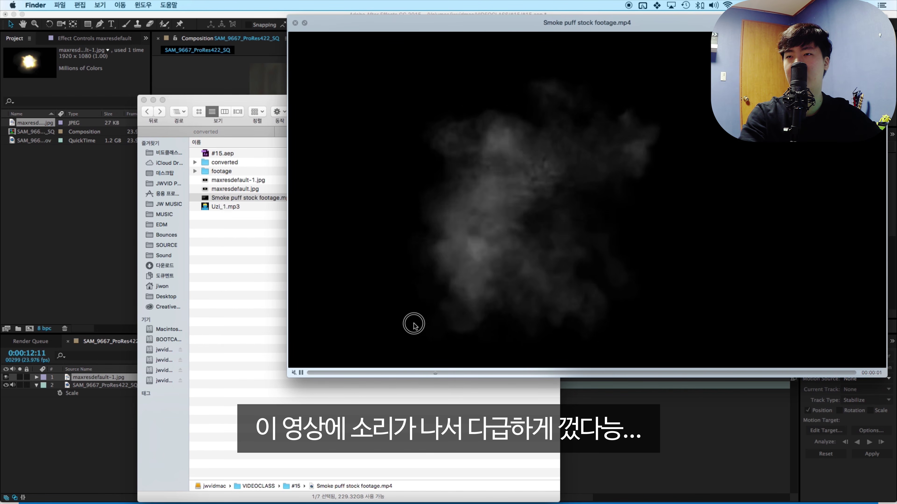
- Preview "Smoke puff stock footage.mp4" in Finder and add it to the After Effects composition over the gun
left_click_drag(414, 325, 310, 383)
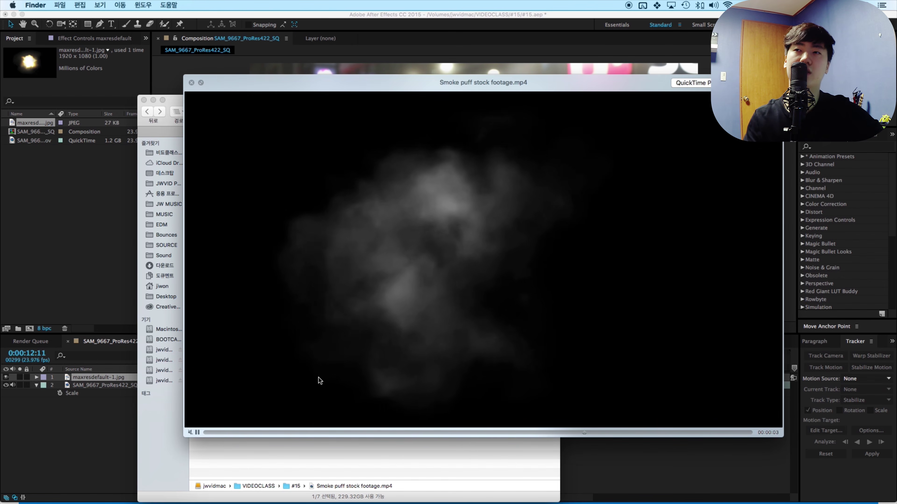
left_click_drag(313, 366, 404, 364)
left_click_drag(229, 198, 428, 232)
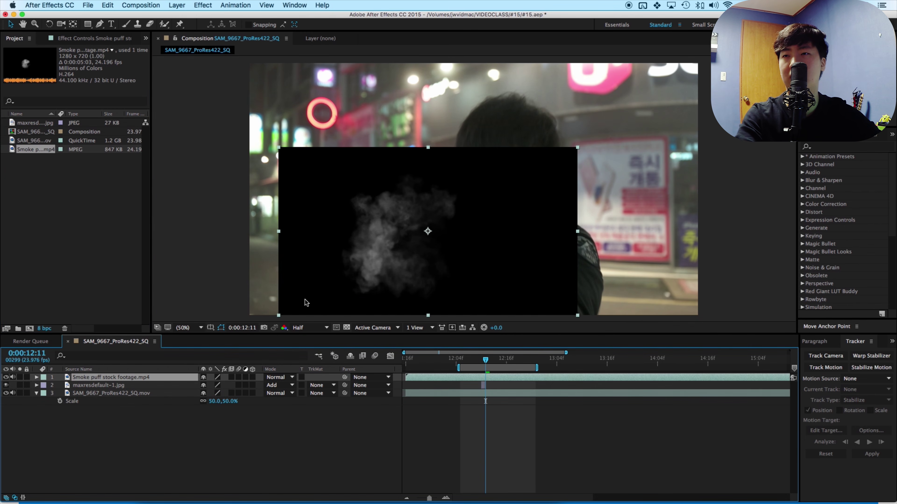
- Set the smoke puff layer's blending mode to Screen and move its start to 0:00:12:10
left_click(287, 377)
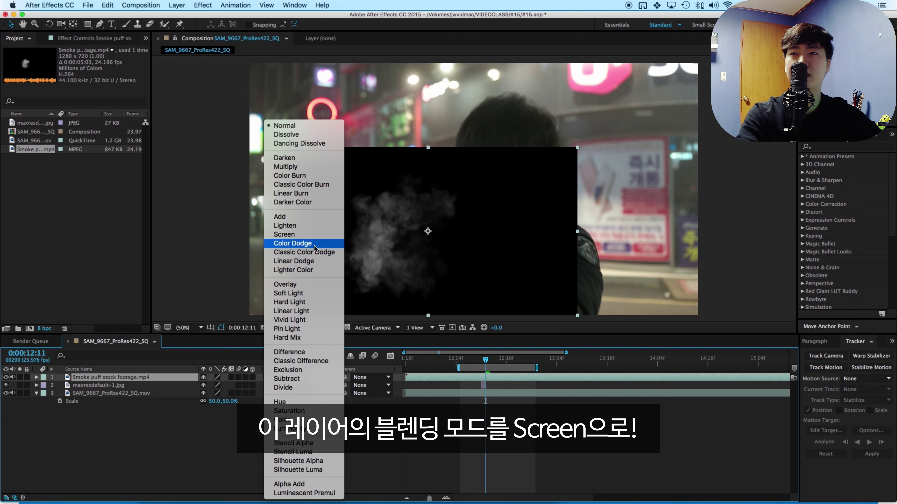
left_click(315, 235)
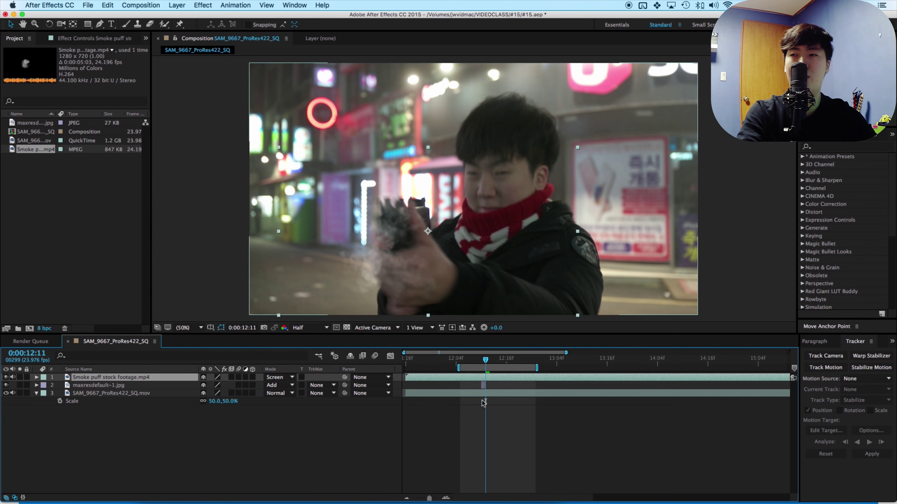
key("bracketleft")
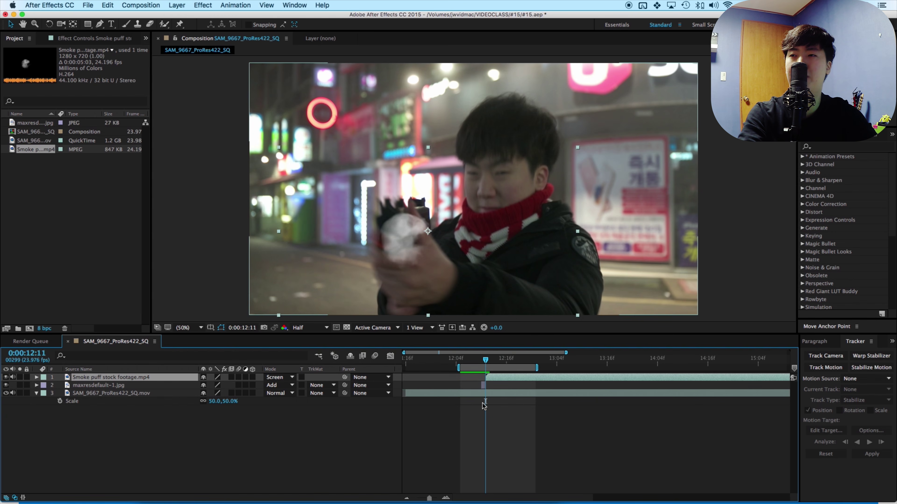
left_click_drag(484, 360, 483, 387)
- Play back the shot with the smoke and return to the muzzle flash frame at 0:00:12:10
key("space")
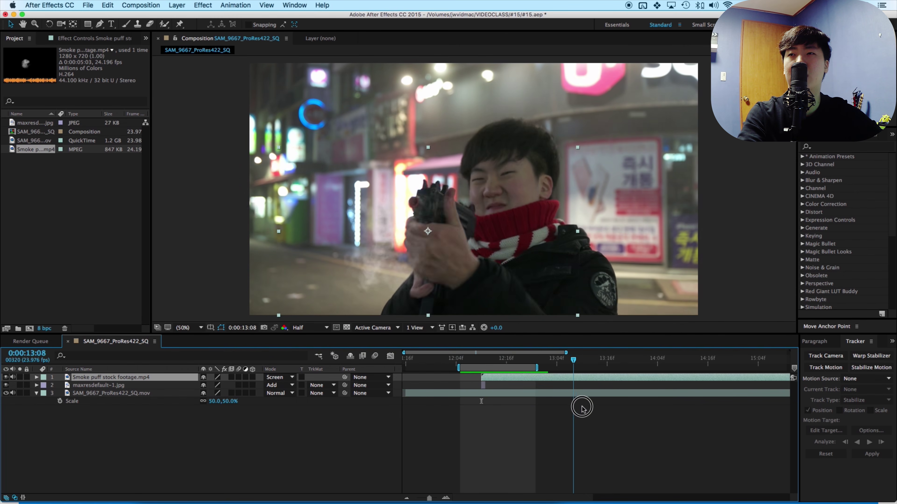
key("space")
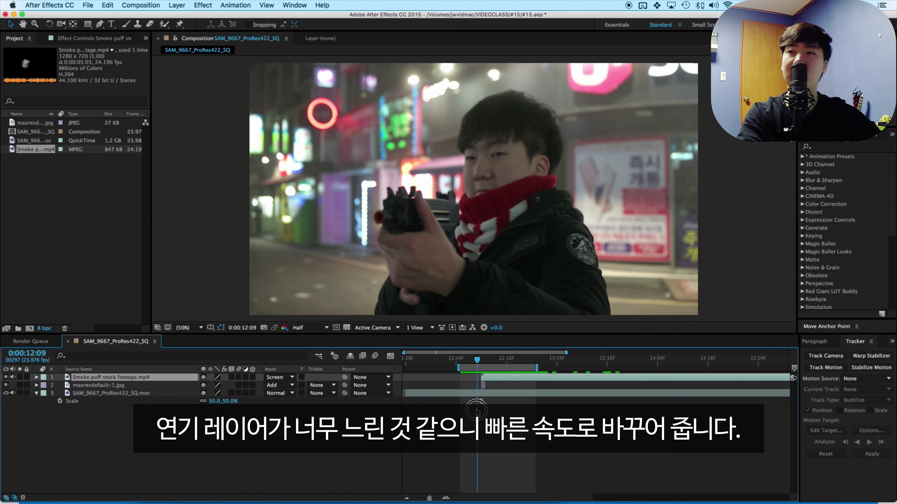
left_click_drag(479, 410, 481, 409)
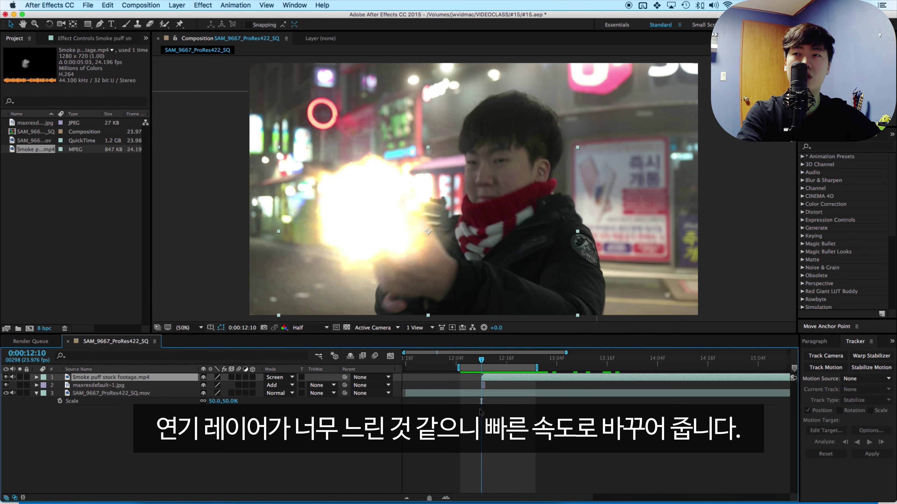
- Time-stretch the smoke puff layer with a stretch factor of 20, holding the layer in-point in place
right_click(496, 389)
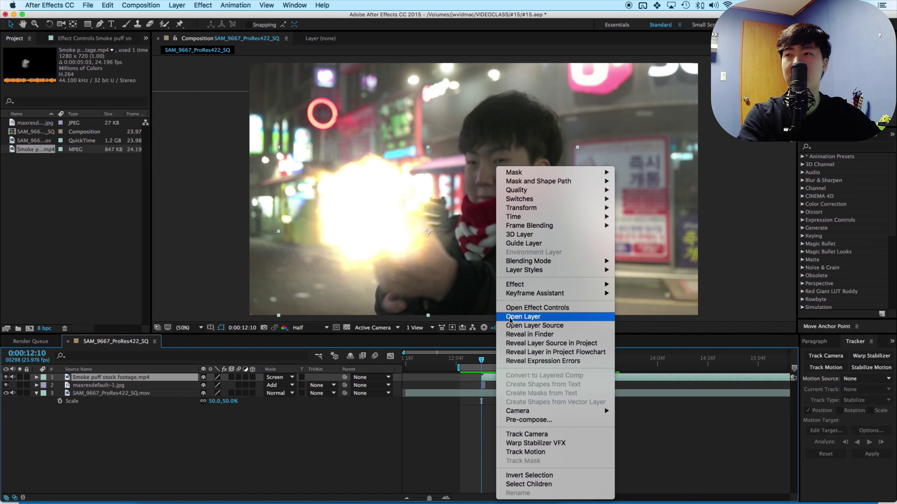
mouse_move(544, 217)
left_click(645, 236)
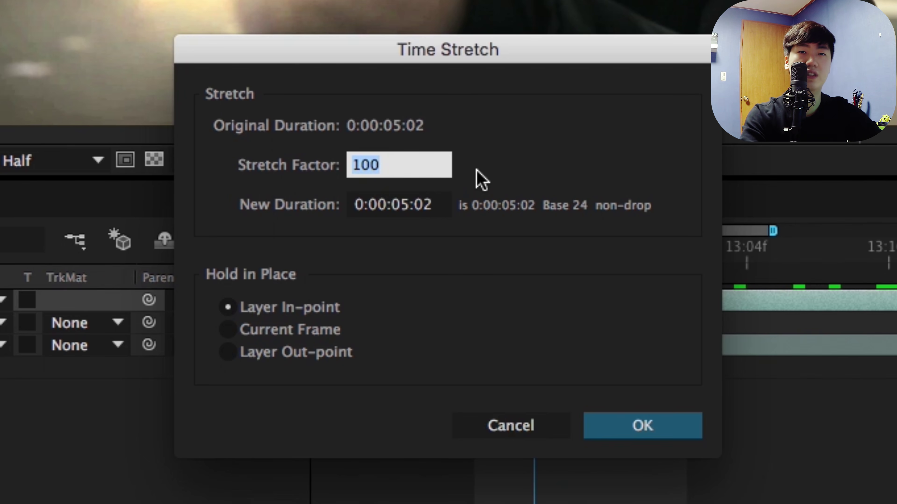
type("20")
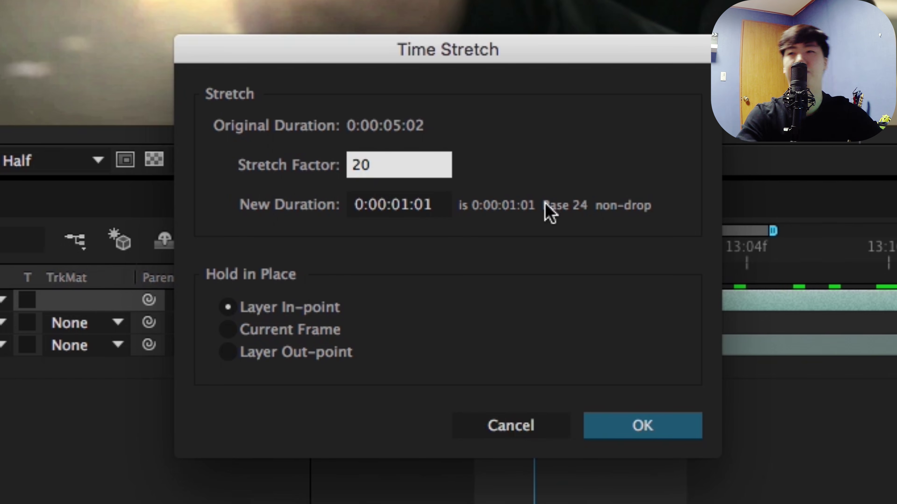
left_click(632, 424)
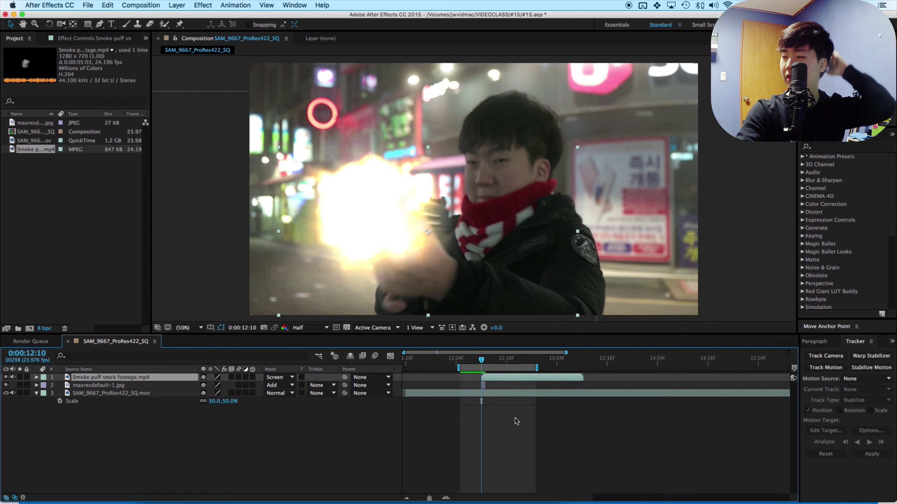
- Shift the smoke puff footage earlier with its start trimmed at 0:00:12:10, and play back the shot
left_click_drag(479, 382, 495, 385)
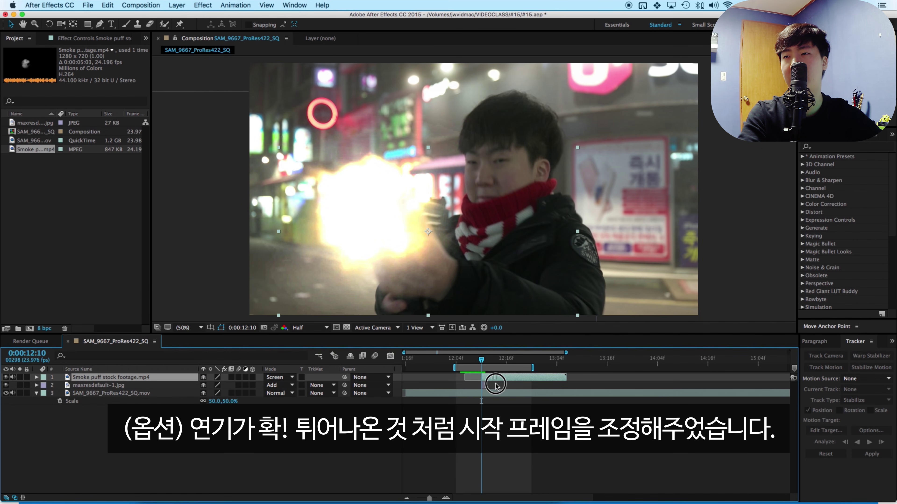
key("space")
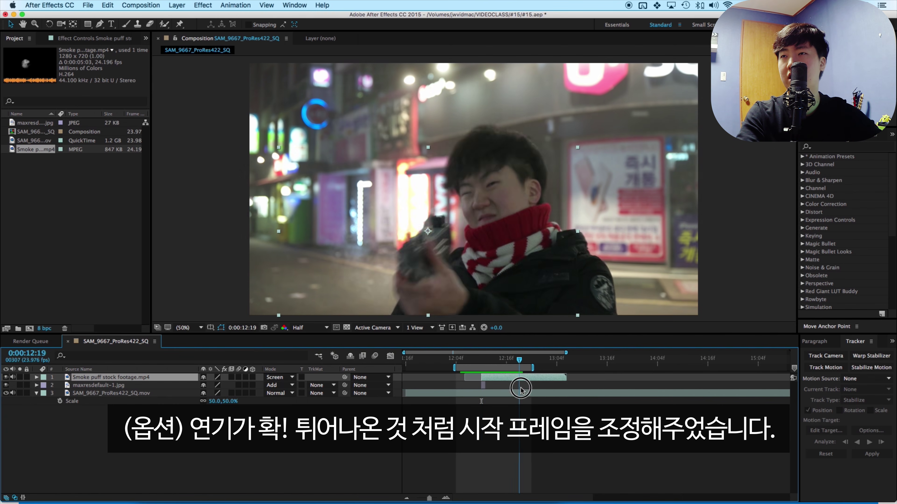
key("space")
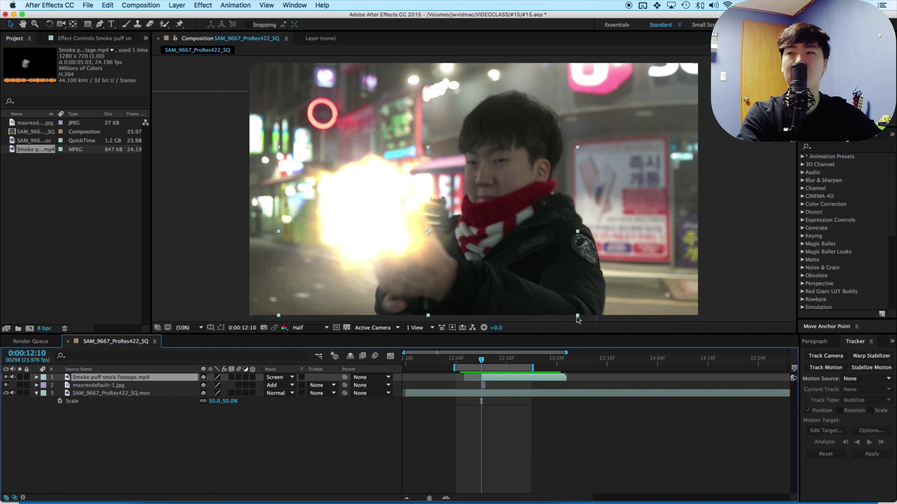
- Enlarge the smoke puff and reposition it over the gun's muzzle, and mute the layer's audio
left_click_drag(578, 318, 632, 369)
left_click_drag(504, 262, 455, 239)
left_click_drag(482, 364, 472, 393)
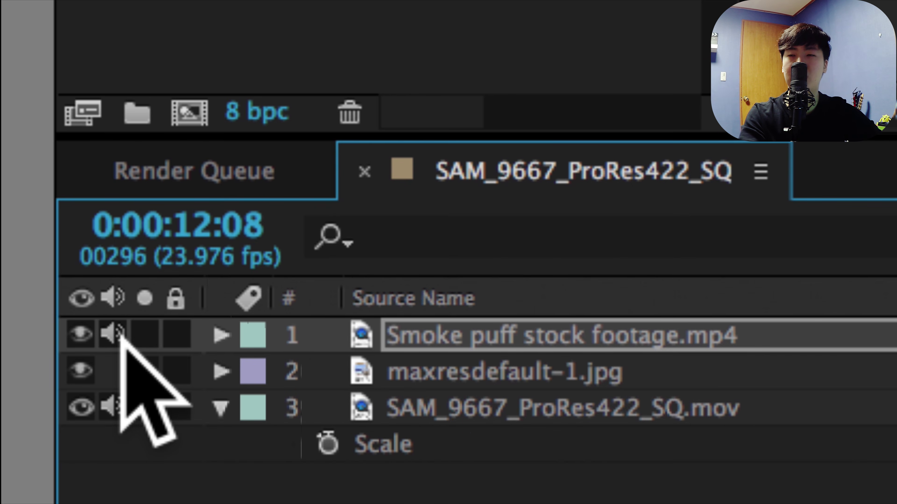
key("F2")
left_click(112, 333)
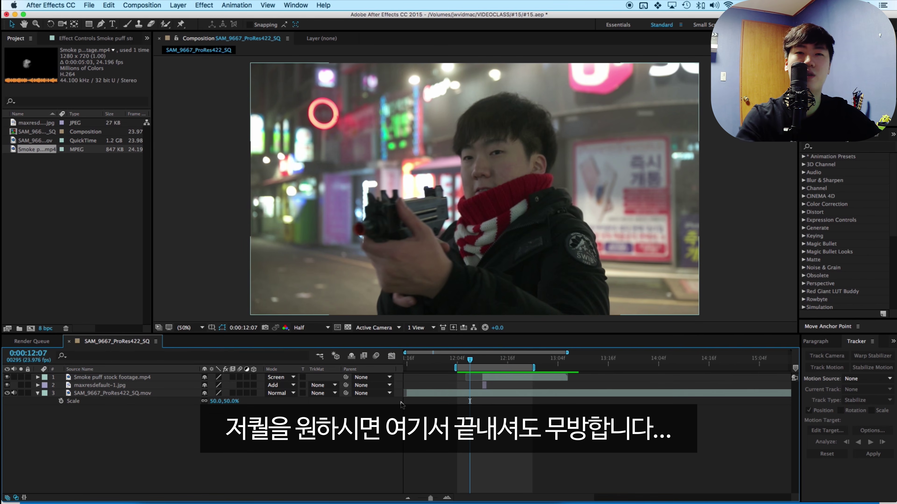
- Go to the muzzle flash frame at 0:00:12:10 and duplicate the maxresdefault-1.jpg flash layer
key("Page_Down")
key("Page_Down")
key("Page_Down")
left_click(175, 387)
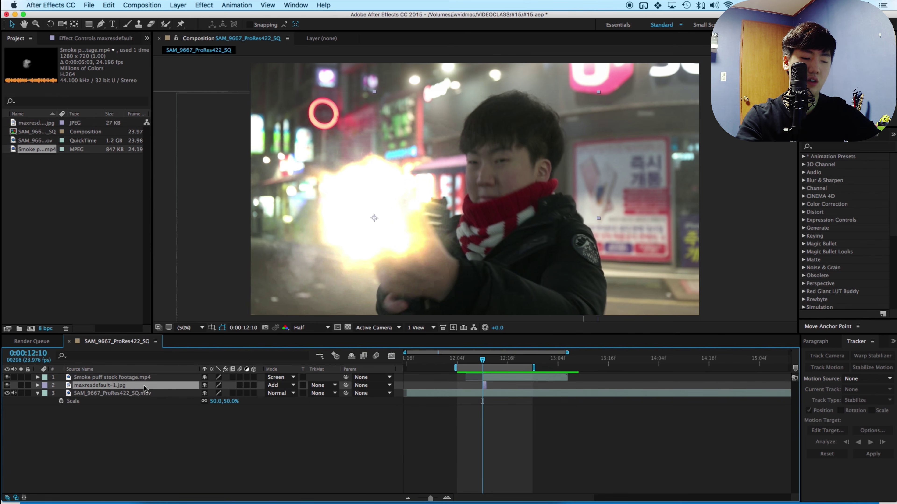
key("super+d")
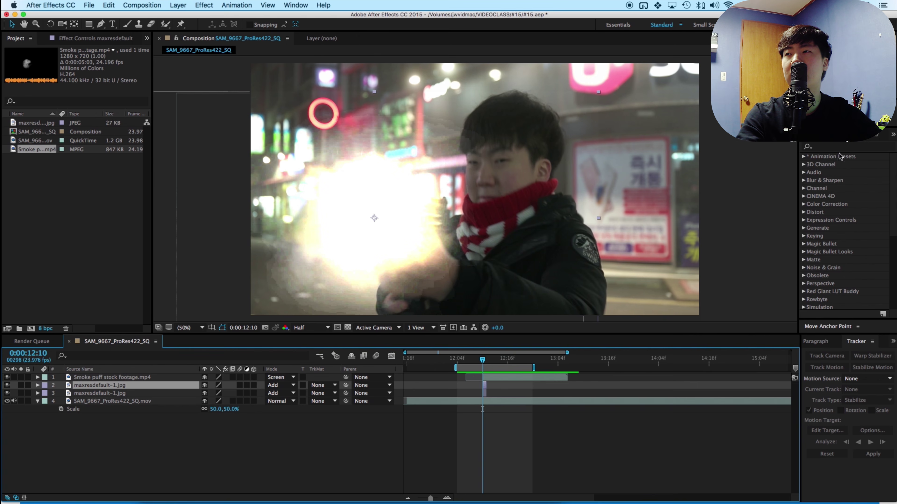
- Find the Fast Blur effect, apply it to the upper muzzle flash copy, and set its Blurriness to 787
left_click(826, 146)
type("fast")
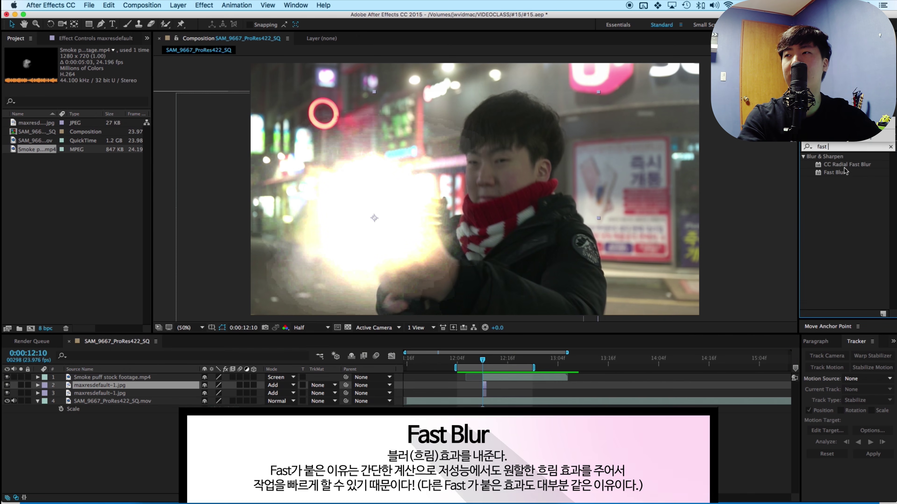
double_click(842, 172)
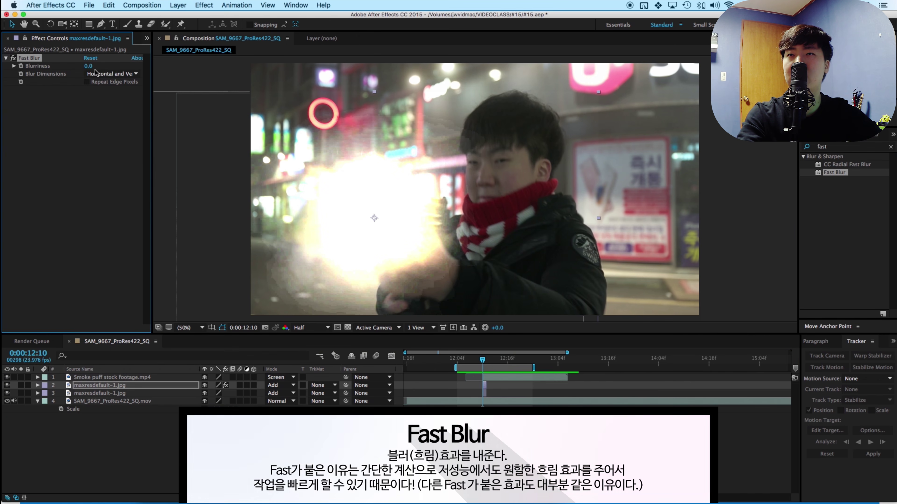
left_click_drag(88, 66, 483, 94)
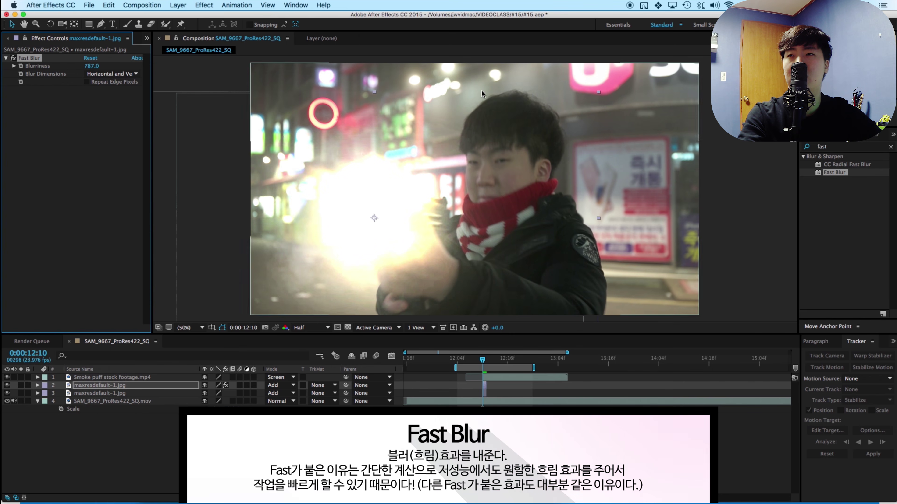
- Solo the blurred flash copy, reset Fast Blur and set its Blurriness to 537, and turn solo off again
left_click(21, 385)
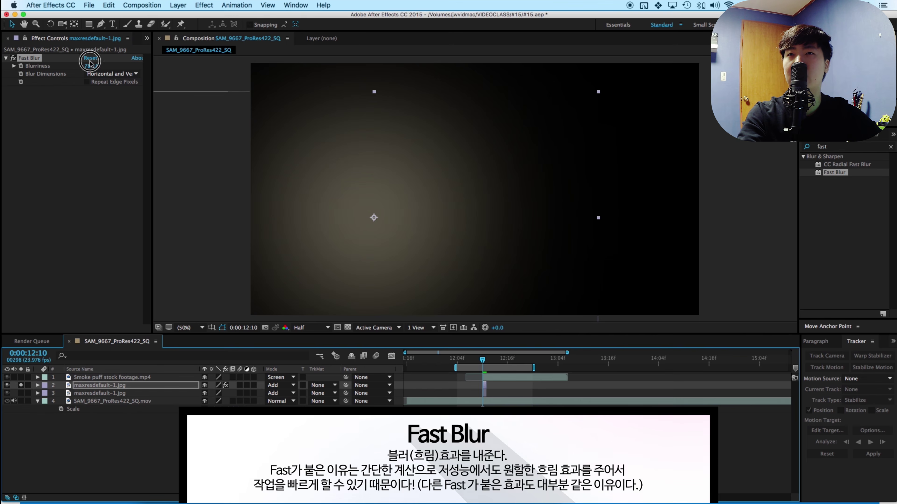
left_click(90, 59)
left_click_drag(90, 67, 241, 65)
left_click(21, 385)
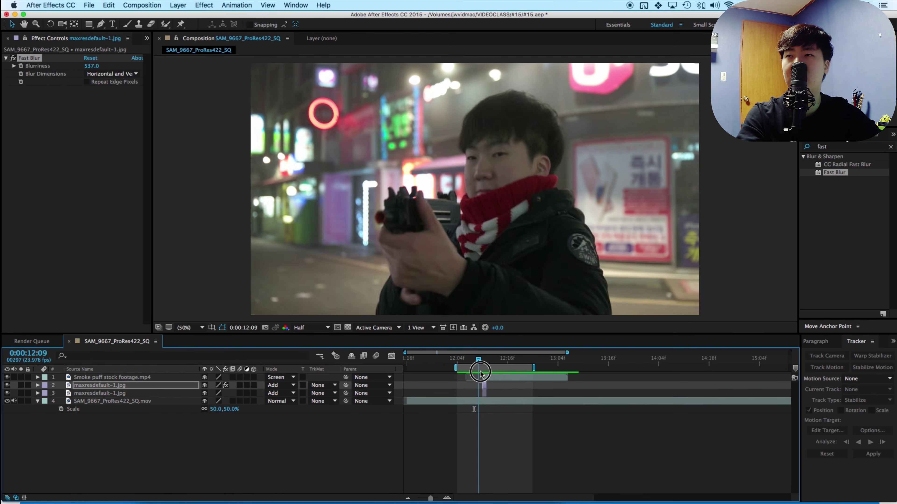
left_click(470, 427)
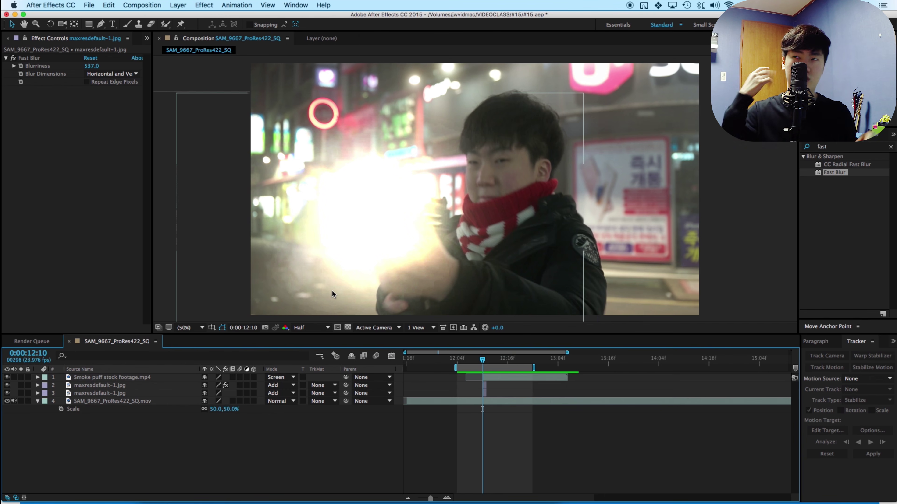
- Create a new white solid layer (FFFFFF) covering the composition
left_click(177, 5)
left_click(187, 16)
left_click(325, 37)
left_click(307, 28)
left_click(103, 212)
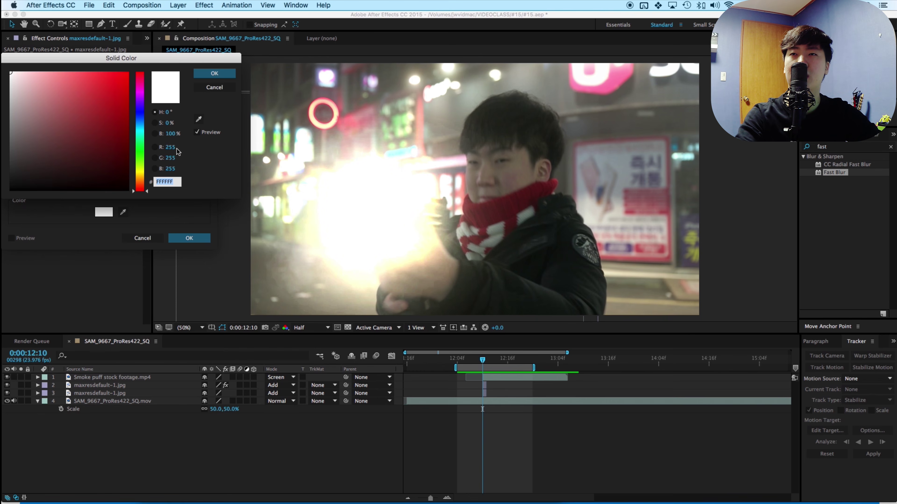
left_click(214, 74)
left_click(120, 182)
left_click(187, 238)
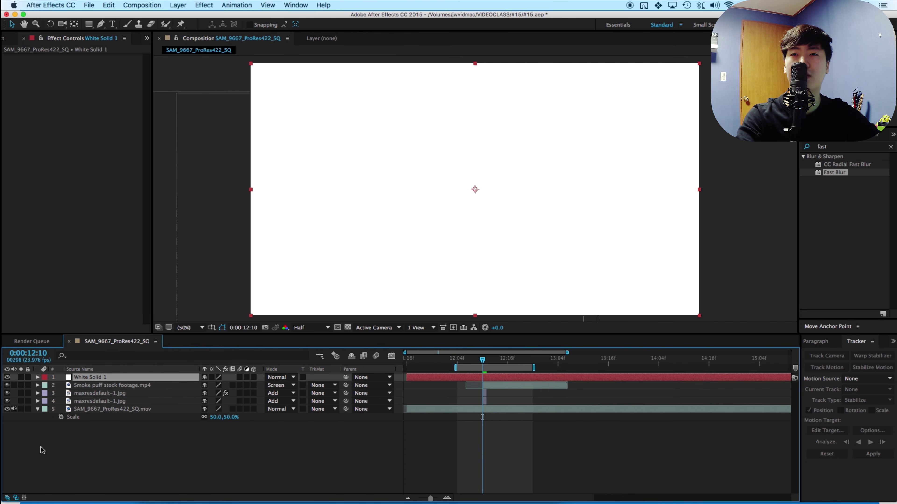
- Hide the white solid and draw a rough closed Pen tool mask on it around the person's face, chest and arm
left_click(7, 377)
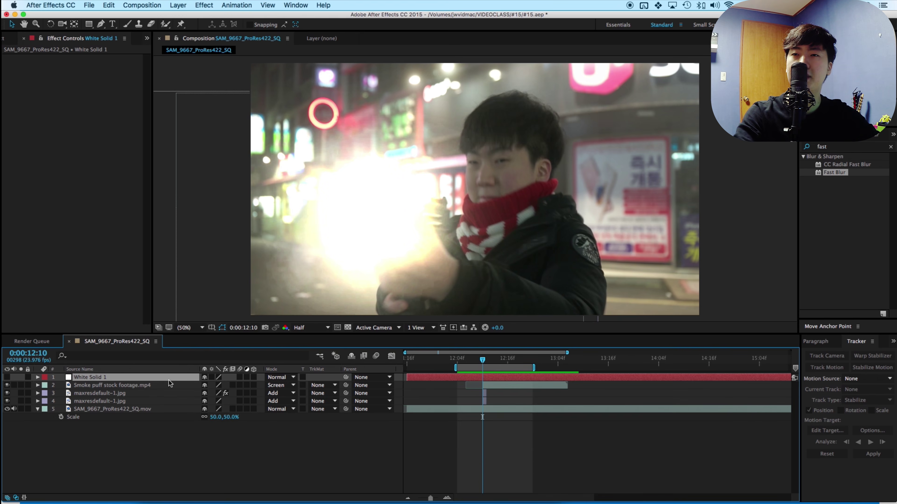
left_click(106, 27)
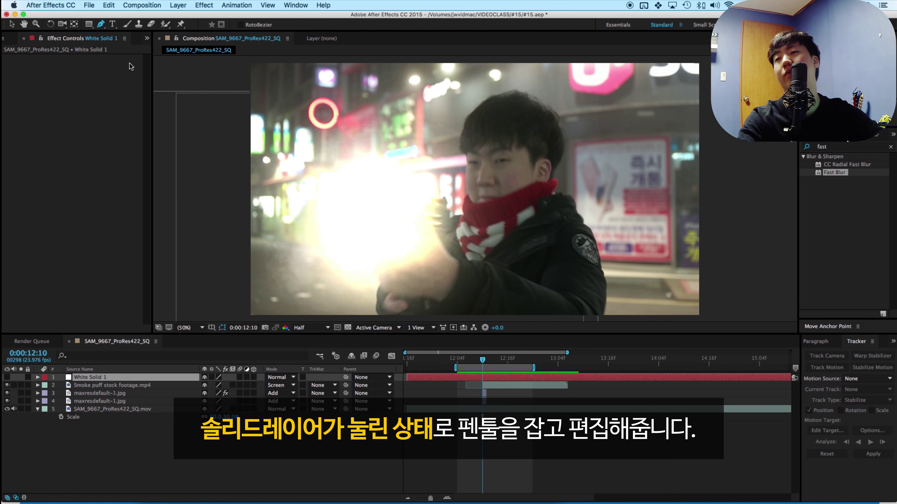
left_click(491, 112)
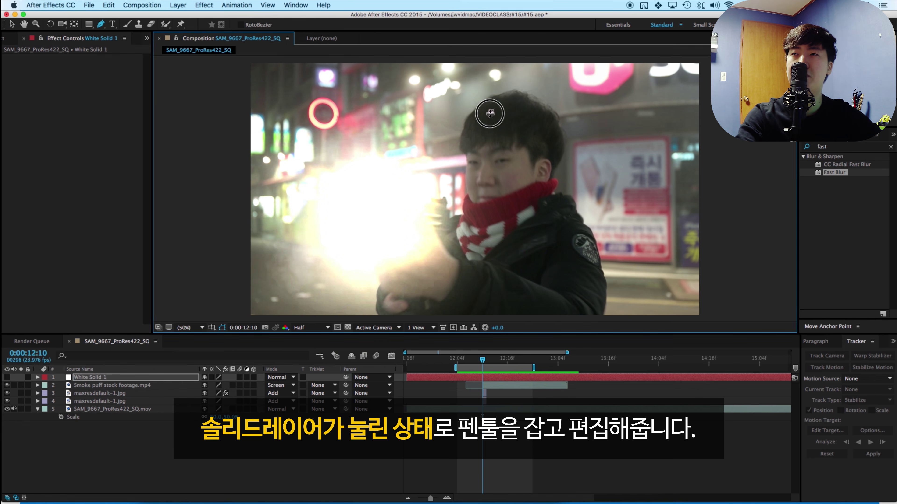
left_click_drag(468, 140, 466, 150)
left_click(469, 190)
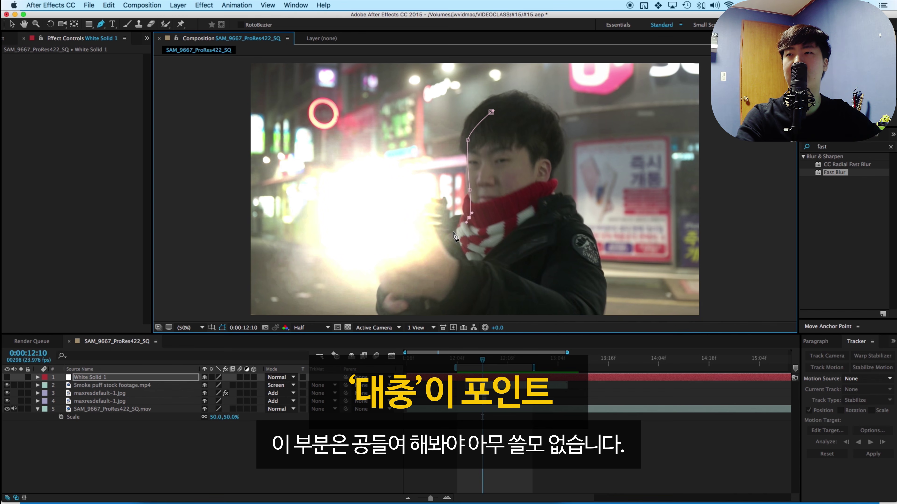
left_click(425, 243)
left_click(419, 275)
left_click_drag(512, 275, 560, 241)
left_click(548, 198)
left_click_drag(541, 176, 535, 155)
left_click_drag(511, 113, 502, 114)
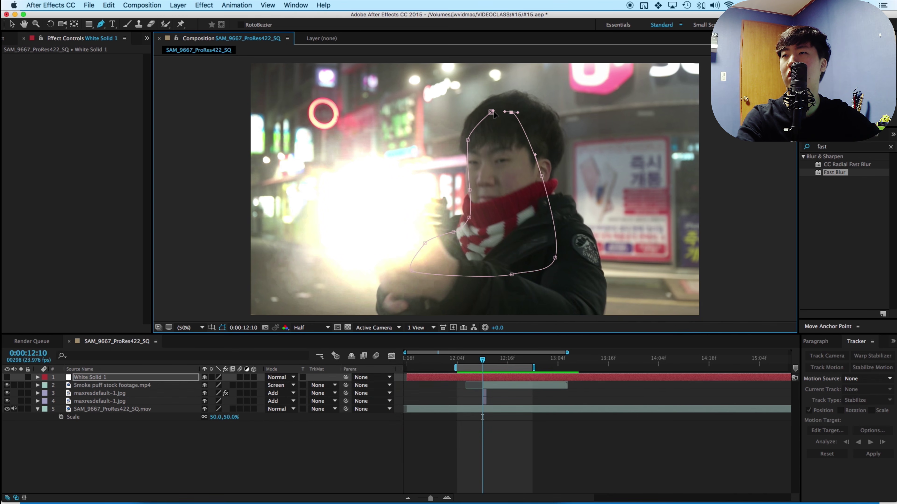
left_click(491, 113)
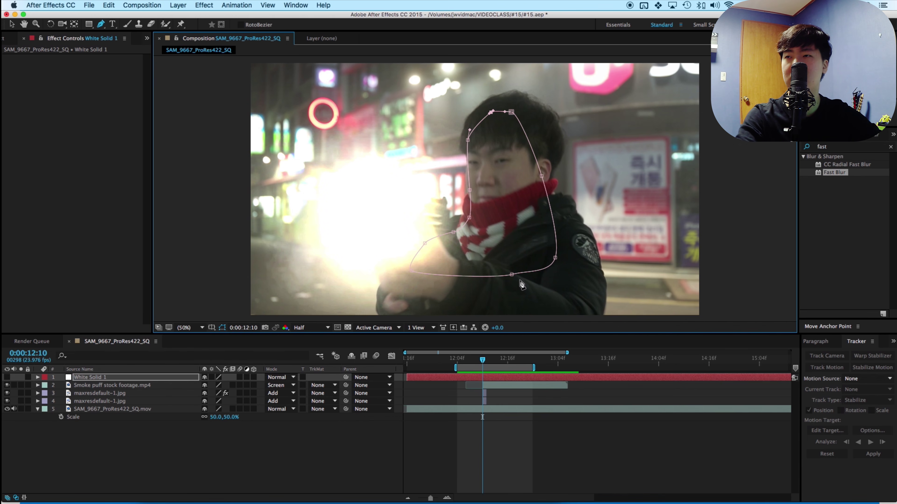
- Extend the mask's lower points over the hand and down the jacket to the frame's lower edge, and show the white solid again
left_click_drag(409, 272, 384, 284)
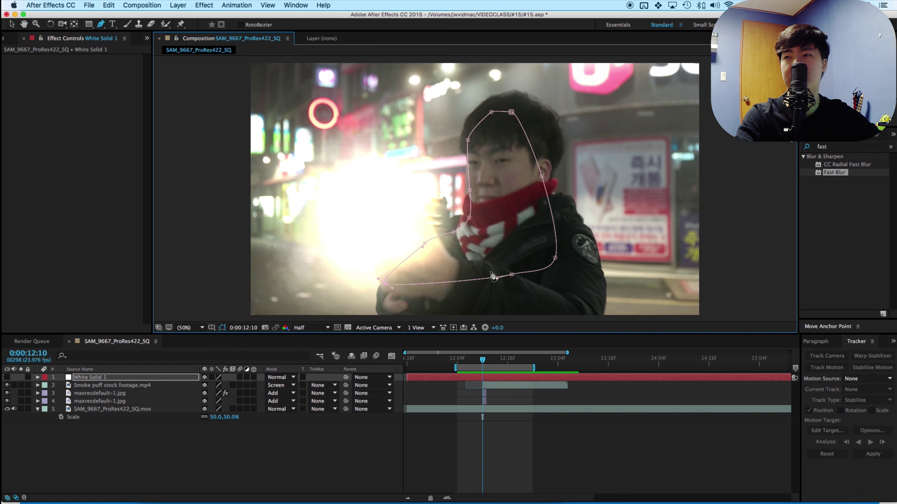
left_click_drag(509, 276, 517, 315)
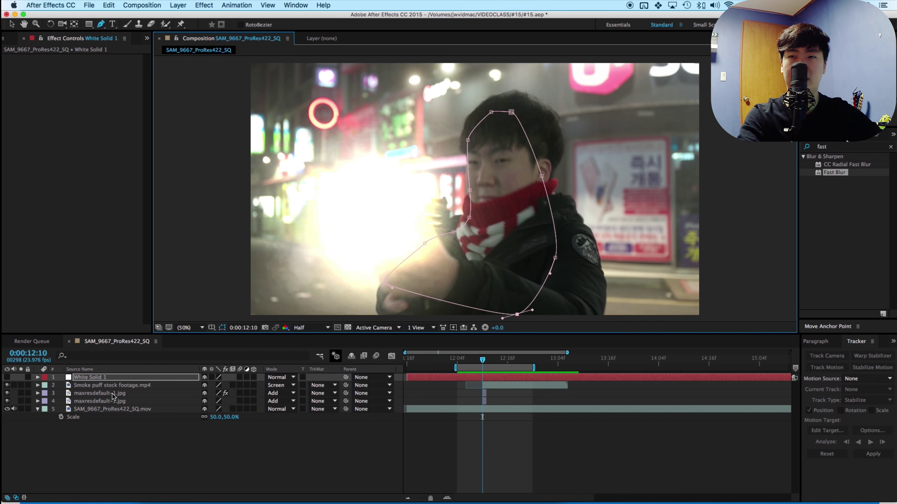
left_click(7, 377)
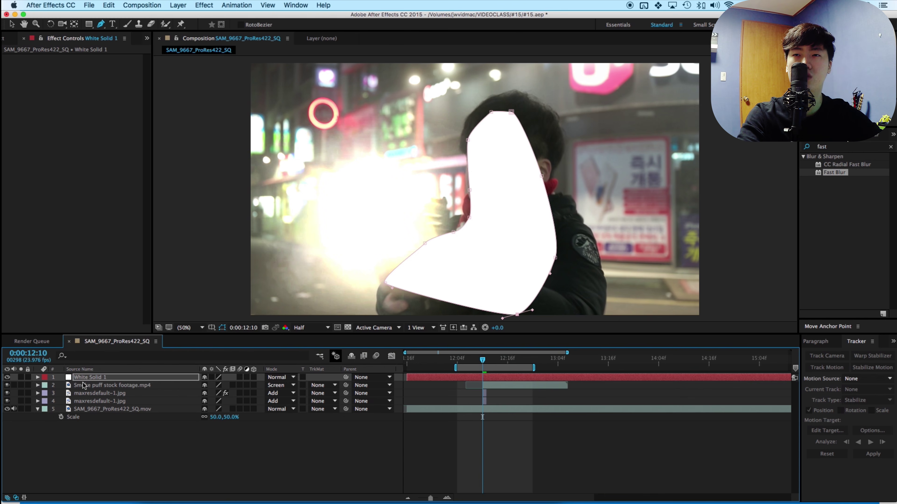
- Set the white solid's Mask Feather to 192 pixels and its blending mode to Add
left_click(84, 377)
left_click(37, 378)
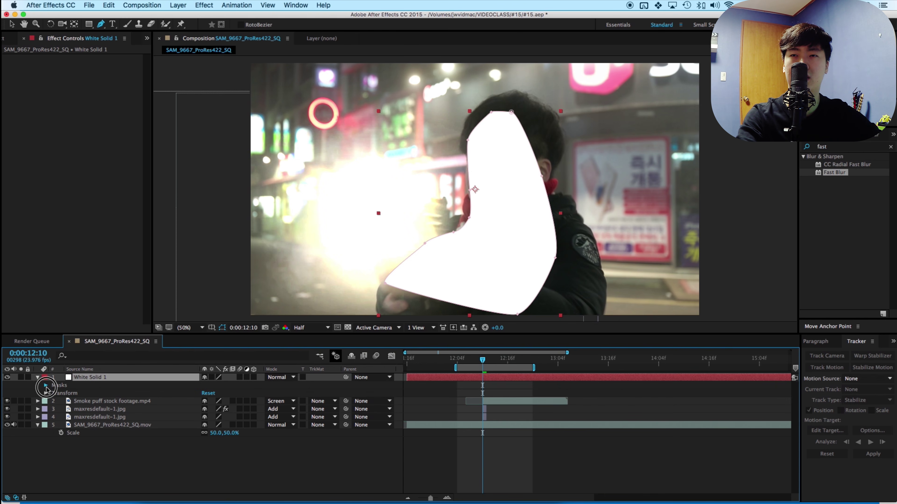
left_click(46, 385)
left_click(54, 394)
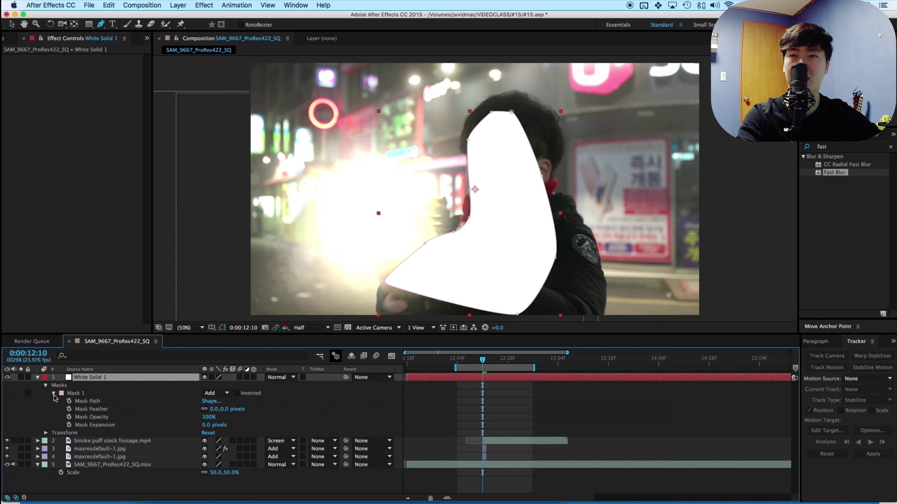
left_click(82, 409)
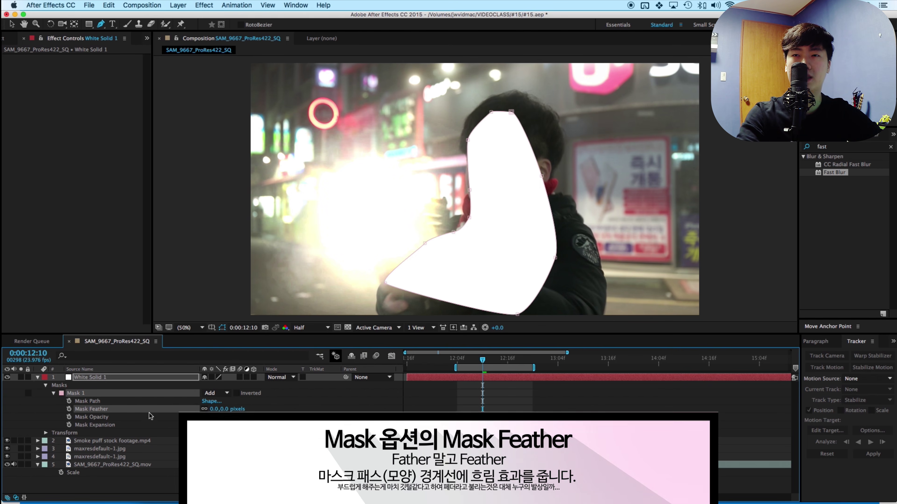
left_click(212, 409)
left_click_drag(212, 410, 305, 411)
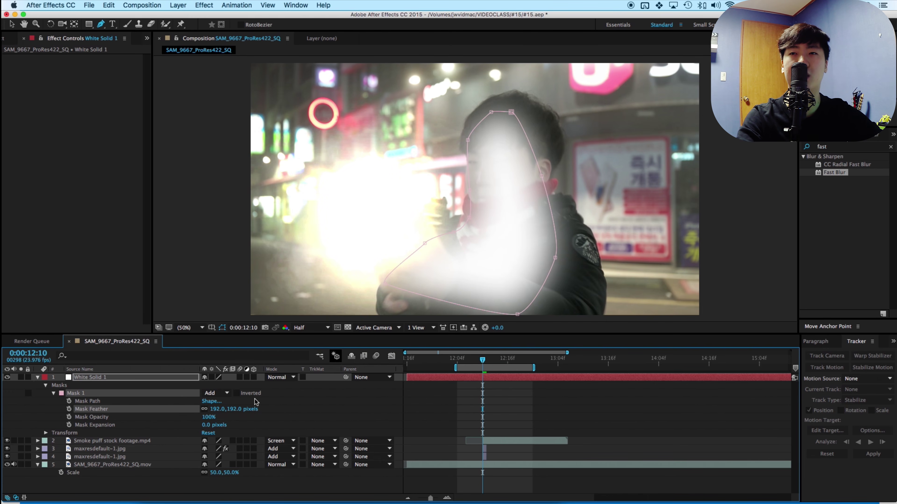
left_click(281, 377)
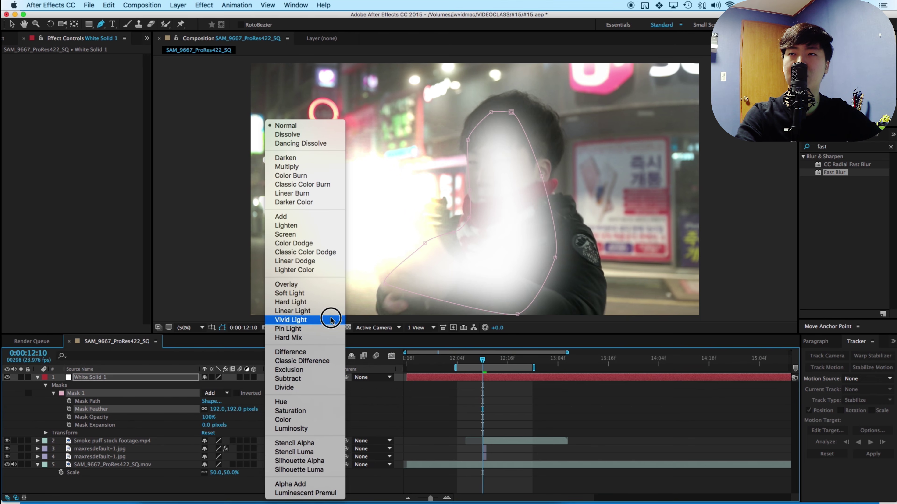
left_click(338, 226)
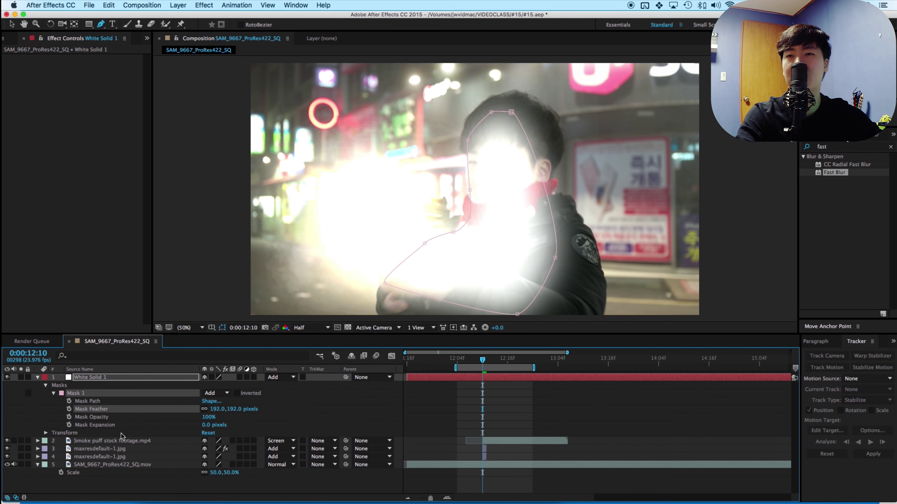
- Set the white solid layer's Opacity to 15%
left_click(47, 433)
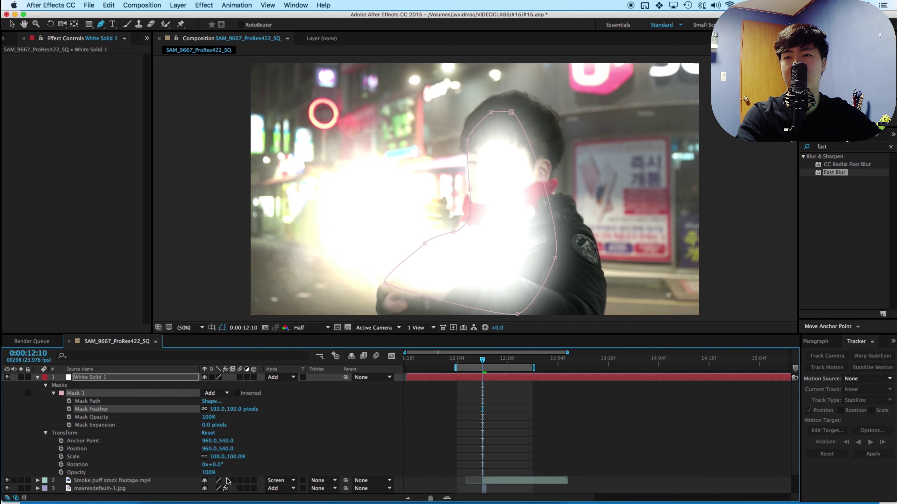
mouse_move(213, 475)
left_mouse_down()
mouse_move(187, 483)
mouse_move(231, 479)
mouse_move(200, 485)
mouse_move(205, 491)
left_mouse_up()
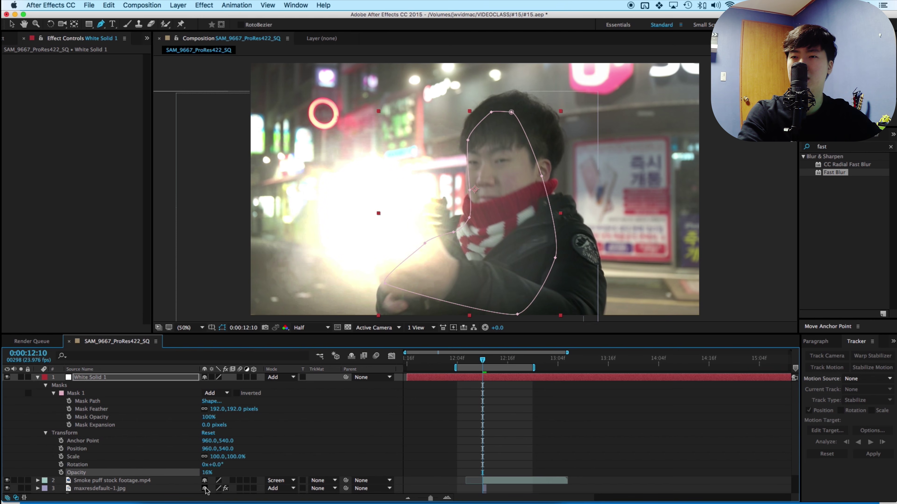
left_click(332, 447)
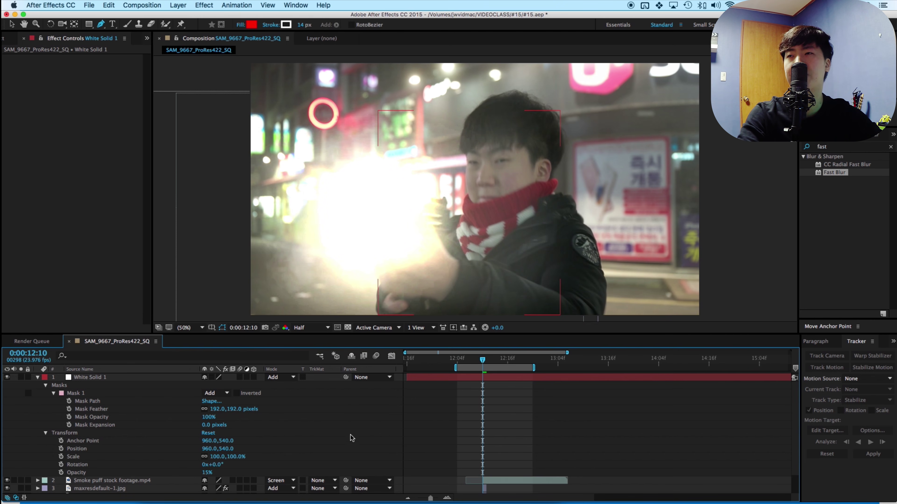
- Trim the white solid to a two-frame clip running from 0:00:12:10 to 0:00:12:12
left_click(134, 379)
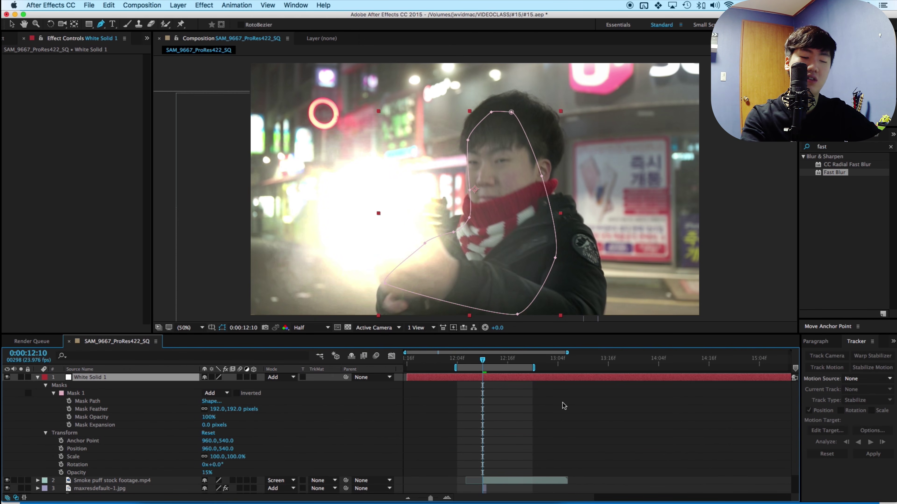
key("alt+bracketleft")
key("alt+bracketright")
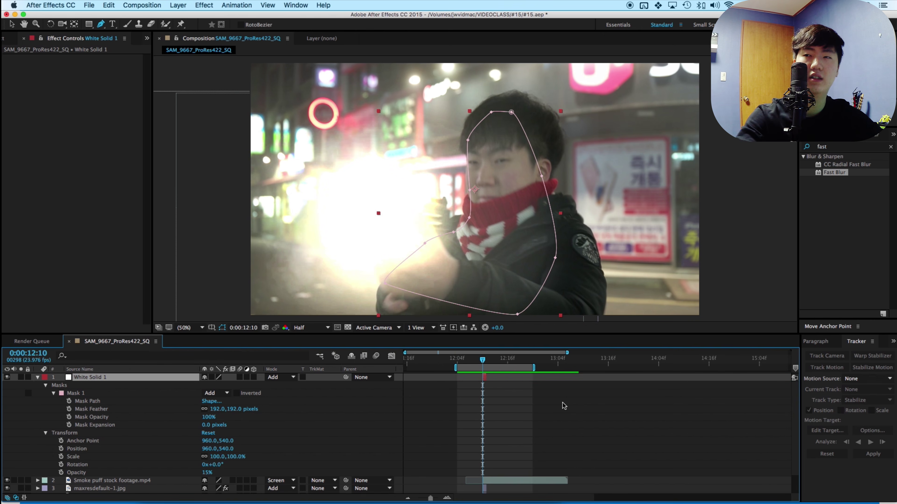
key("equal")
key("equal")
left_click_drag(546, 377, 559, 377)
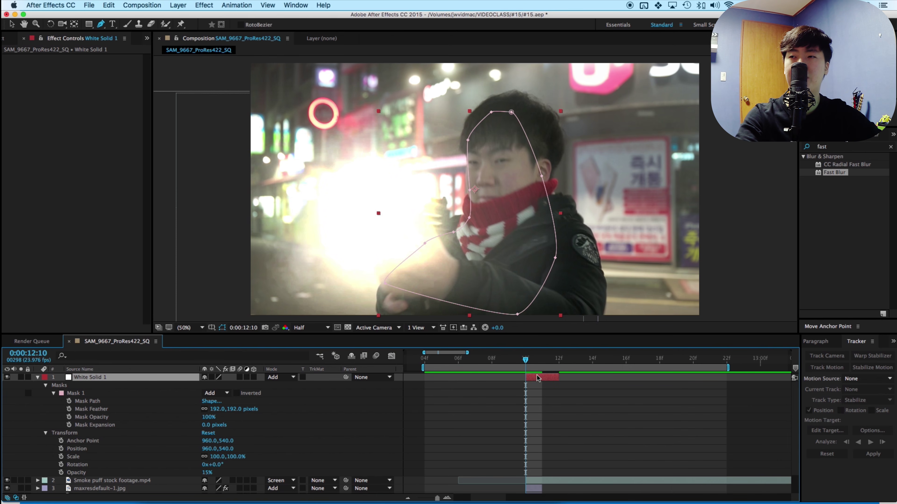
- Keyframe the white solid's Opacity from 15% at 0:00:12:10 to 0% at 0:00:12:12 and check the fade between them
left_click(542, 358)
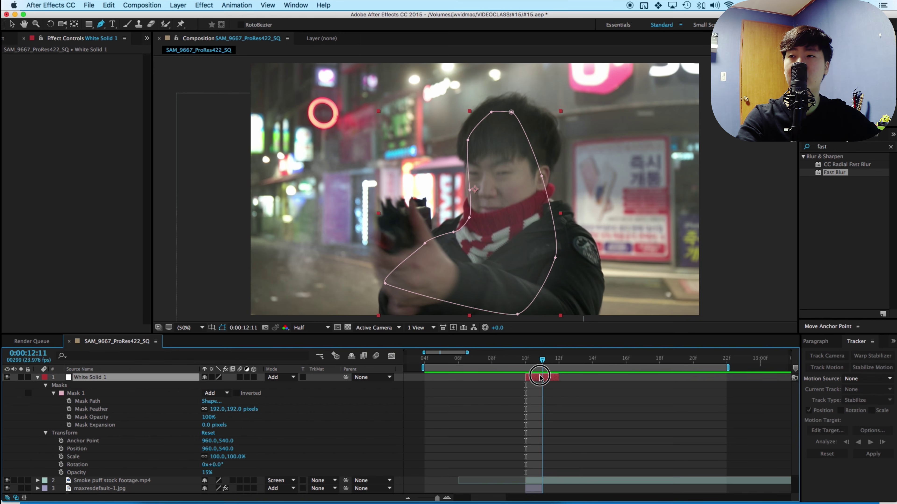
left_click(543, 397)
key("Page_Up")
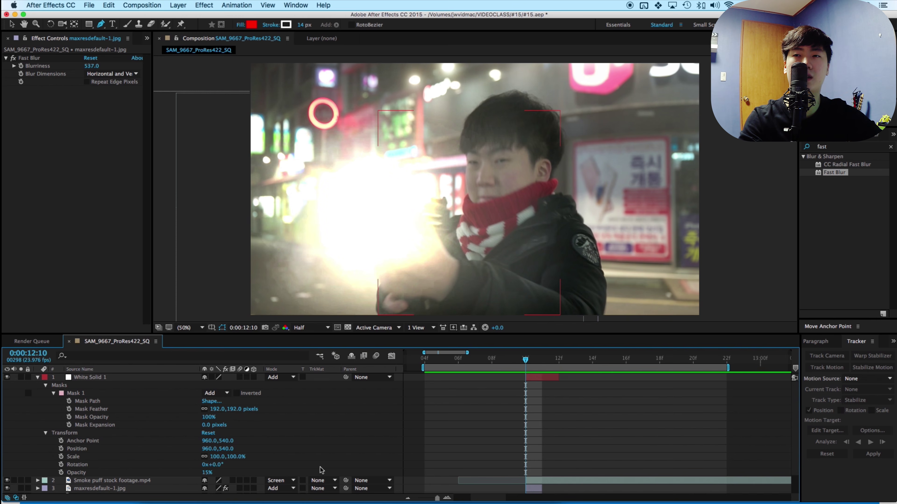
left_click(61, 473)
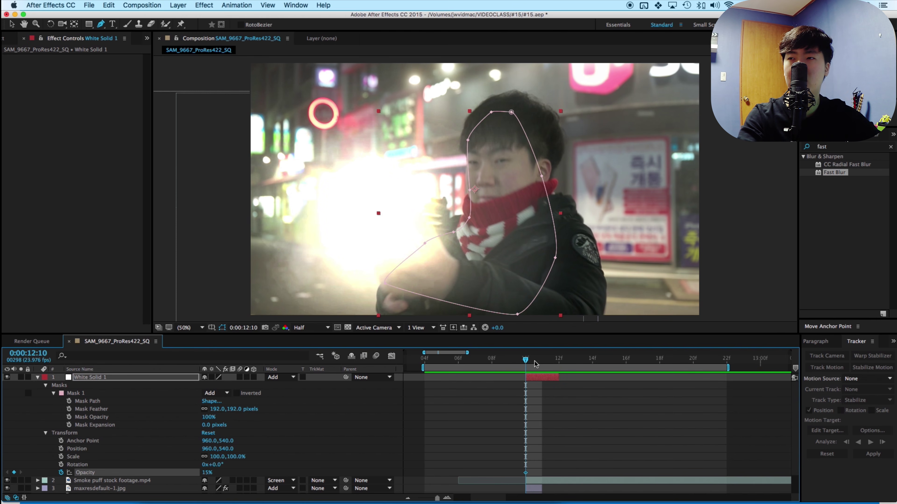
key("Page_Down")
key("Page_Down")
left_click(555, 388)
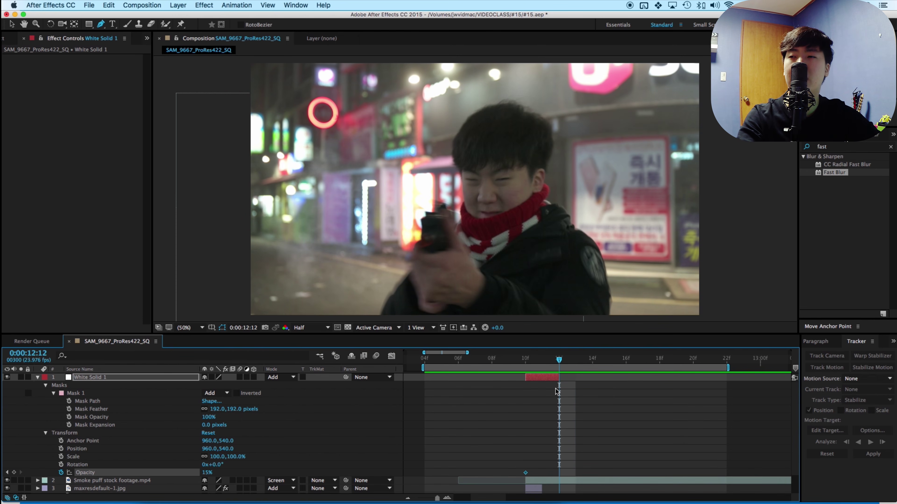
left_click_drag(207, 473, 181, 480)
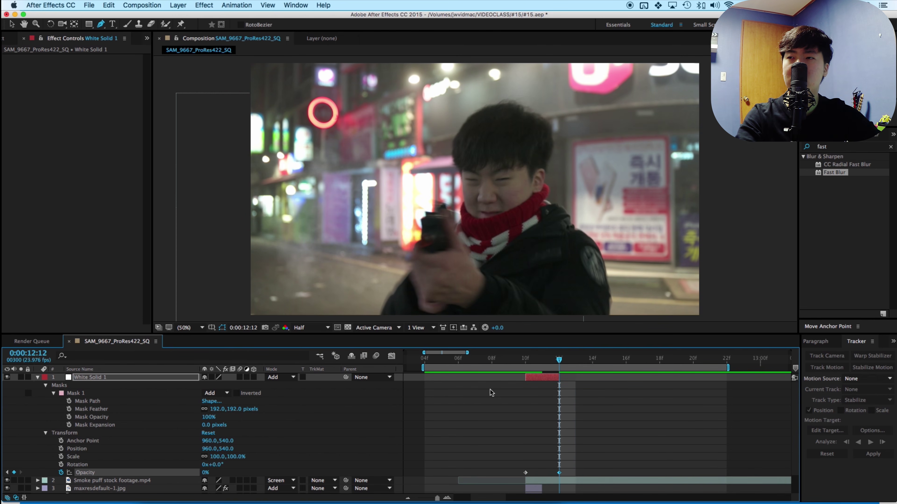
left_click(525, 365)
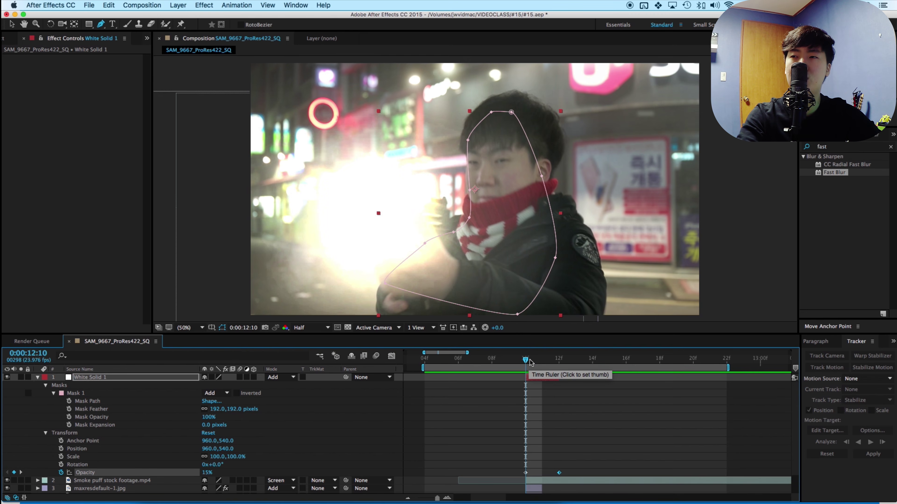
left_click(542, 363)
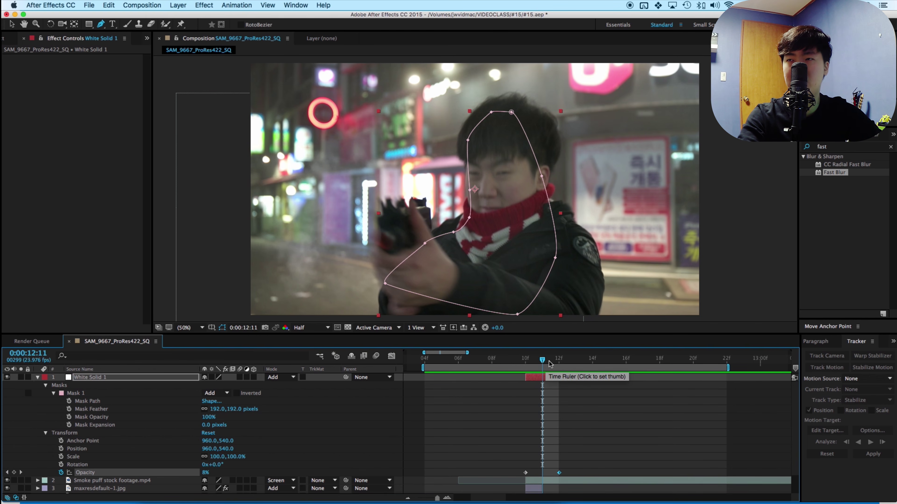
left_click(552, 361)
mouse_move(552, 361)
left_mouse_down()
mouse_move(527, 369)
mouse_move(549, 379)
left_mouse_up()
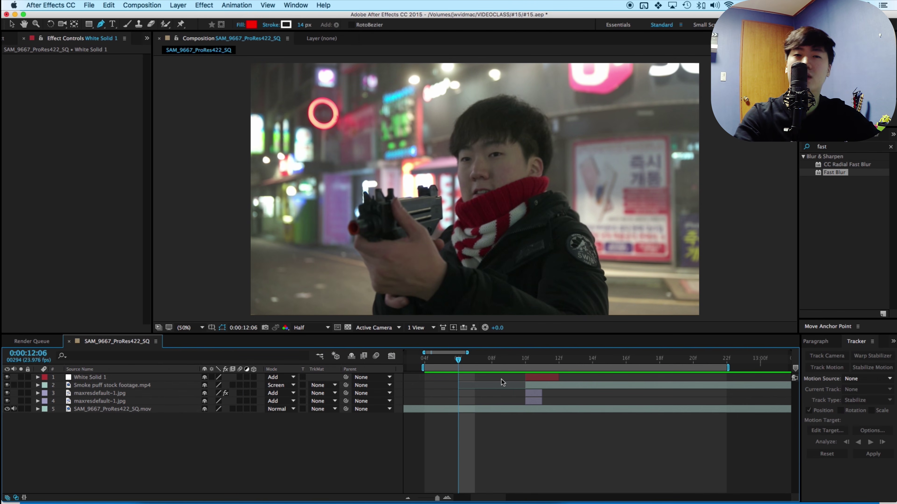
- Switch to the file manager, import the gunshot sound Uzi_1.mp3 and place it in the timeline just above the video footage layer
key("super+Tab")
left_click_drag(231, 207, 558, 76)
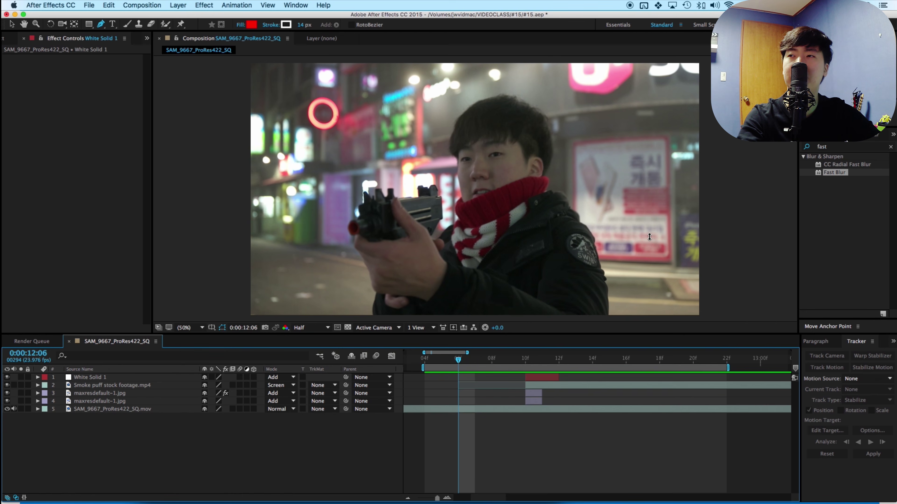
left_click_drag(440, 380, 550, 380)
left_click_drag(106, 377, 120, 414)
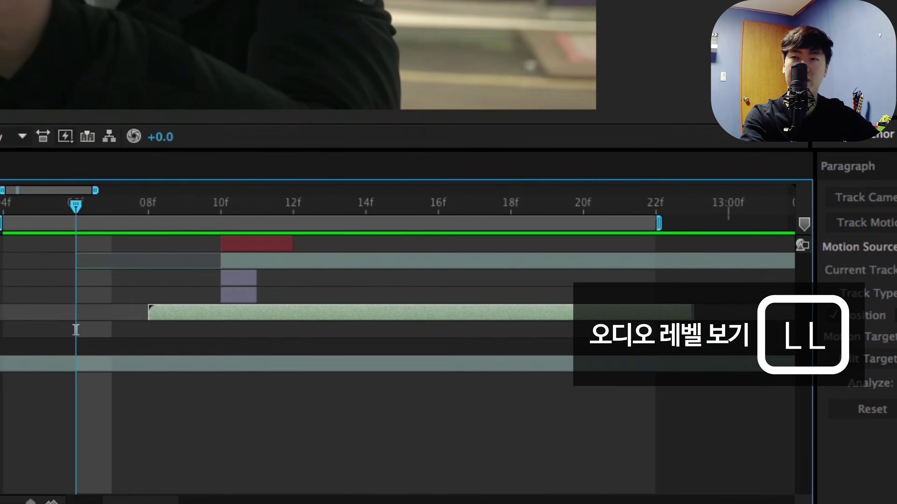
- Show the Uzi_1.mp3 waveform, trim its silent start, align the shot with the muzzle flash at 0:00:12:10 and preview it
key("l")
key("l")
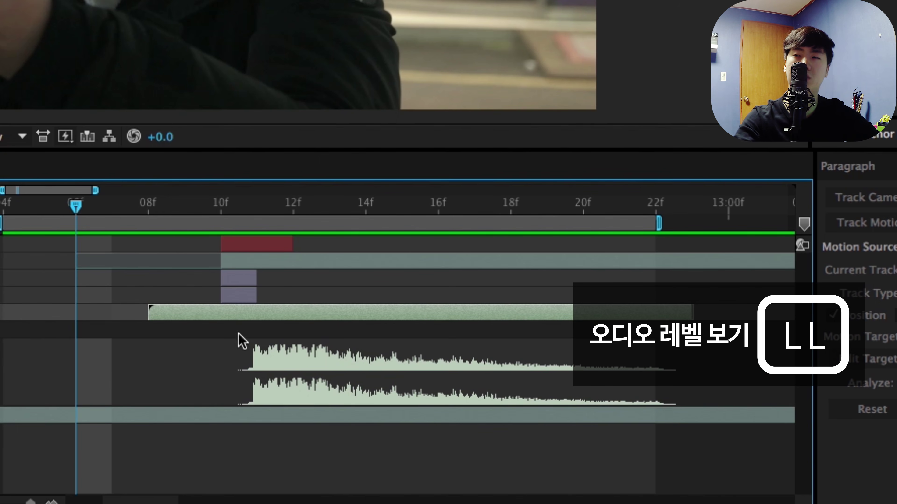
left_click_drag(147, 314, 244, 381)
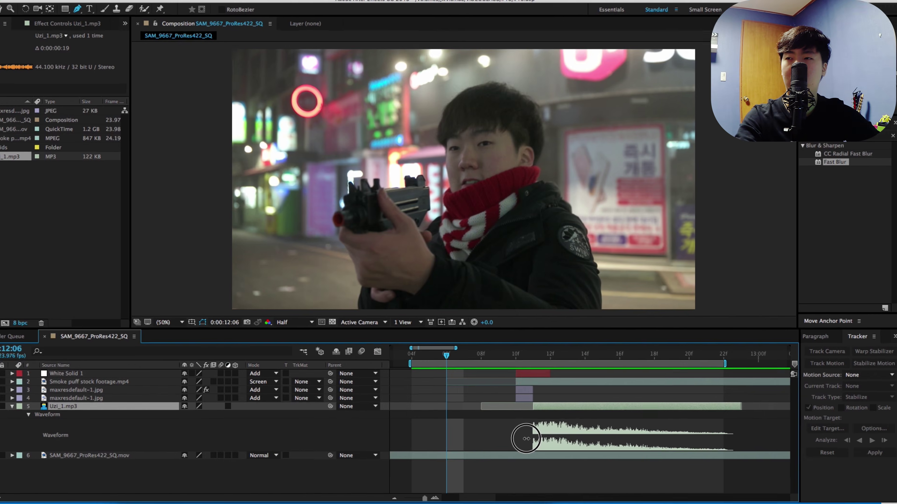
left_click_drag(535, 399, 516, 405)
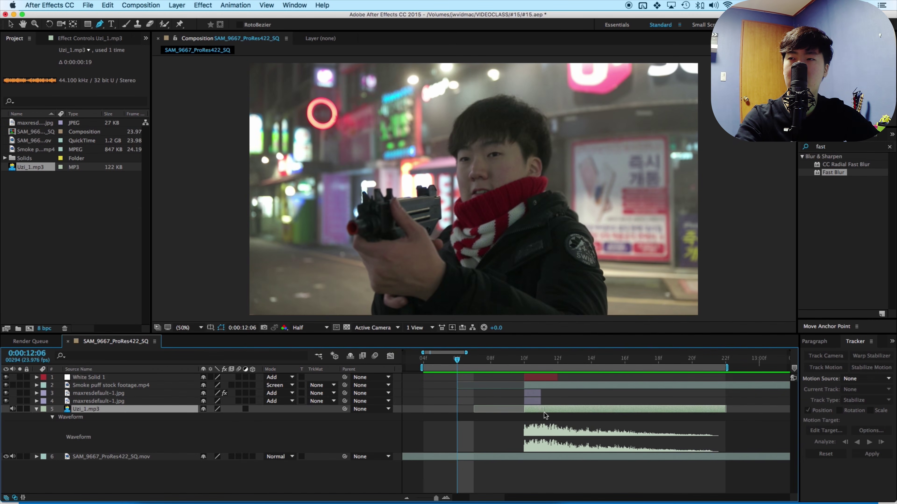
left_click(521, 365)
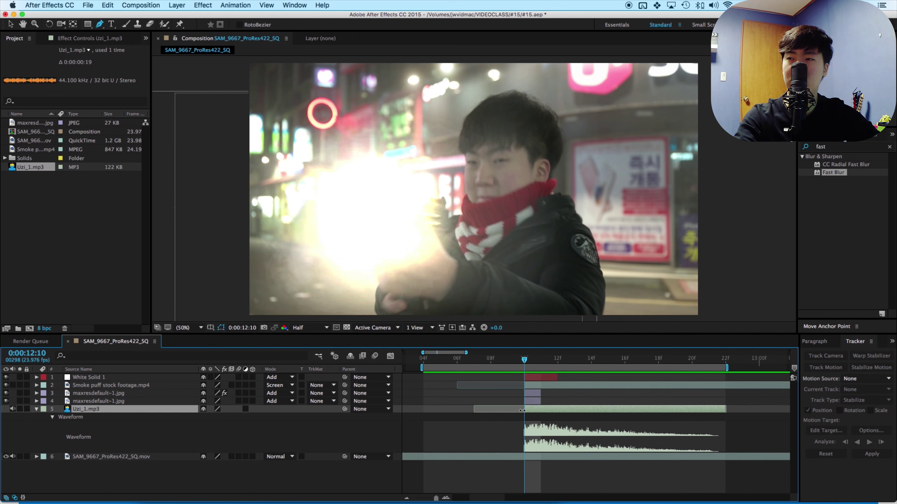
key("space")
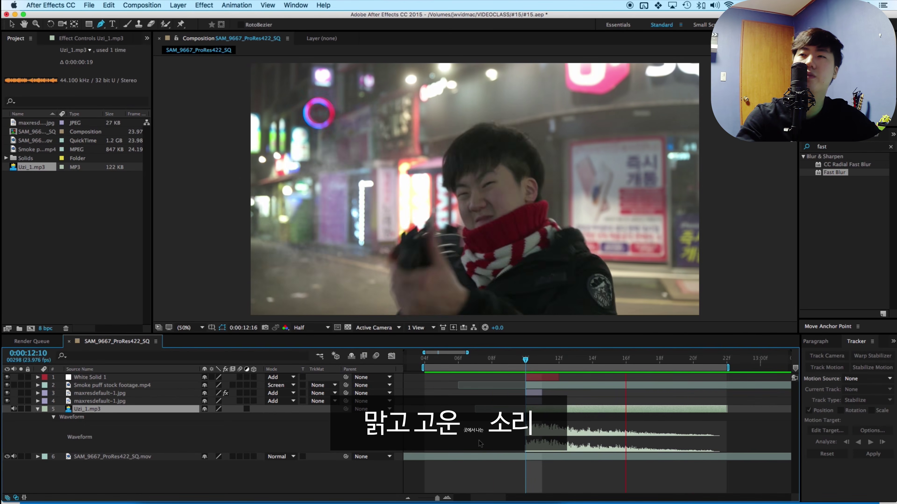
left_click(498, 374)
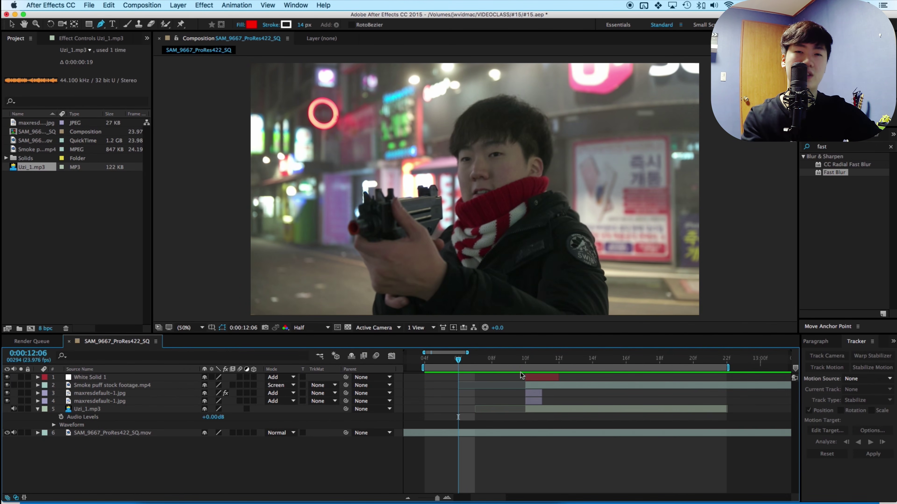
- At 0:00:12:10, duplicate the five gunshot layers: white solid, smoke, both flash images and the Uzi_1.mp3 sound
key("Page_Down")
key("Page_Down")
key("Page_Down")
key("Page_Down")
left_click_drag(522, 375, 543, 411)
key("super+d")
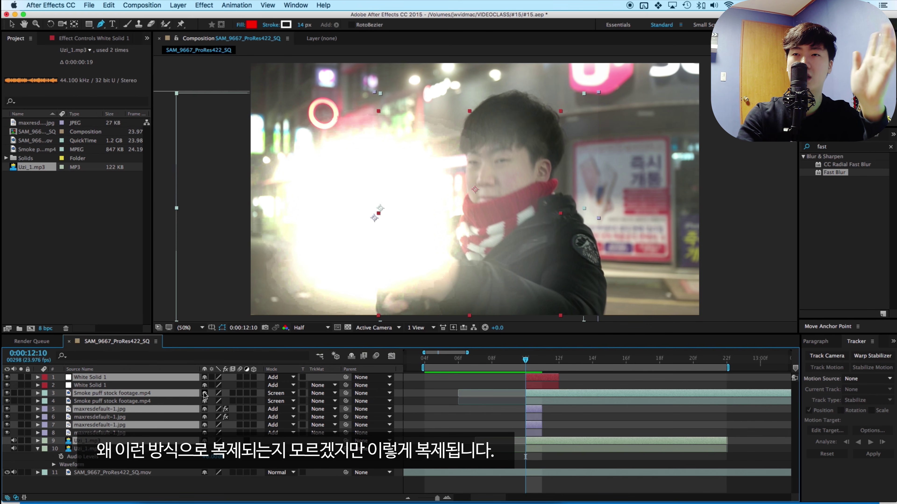
- Group the duplicated gunshot layers below the originals and shift them three frames so the second shot starts at 0:00:12:13
left_click(178, 460)
left_click_drag(178, 461, 178, 467)
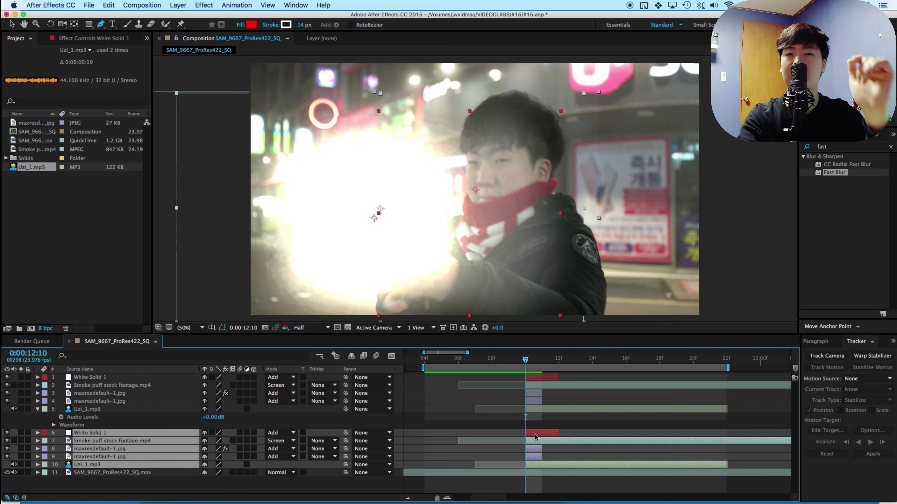
left_click_drag(534, 434, 583, 435)
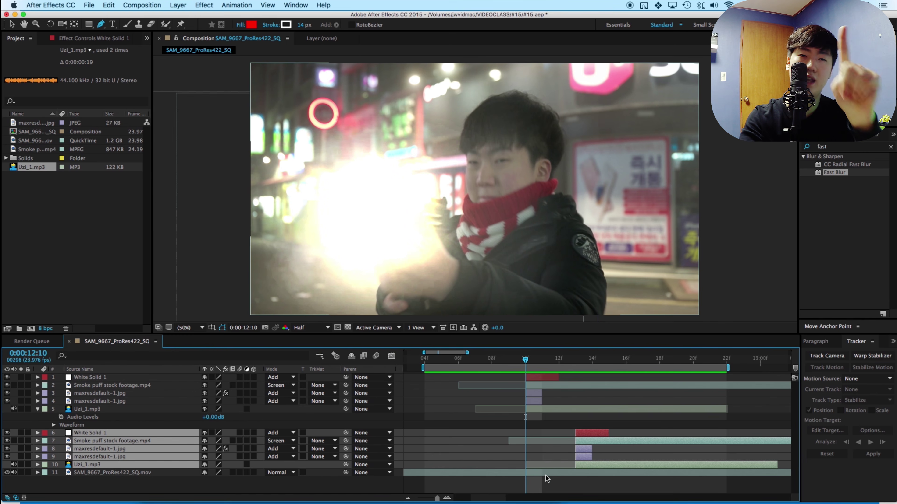
left_click_drag(538, 361, 557, 363)
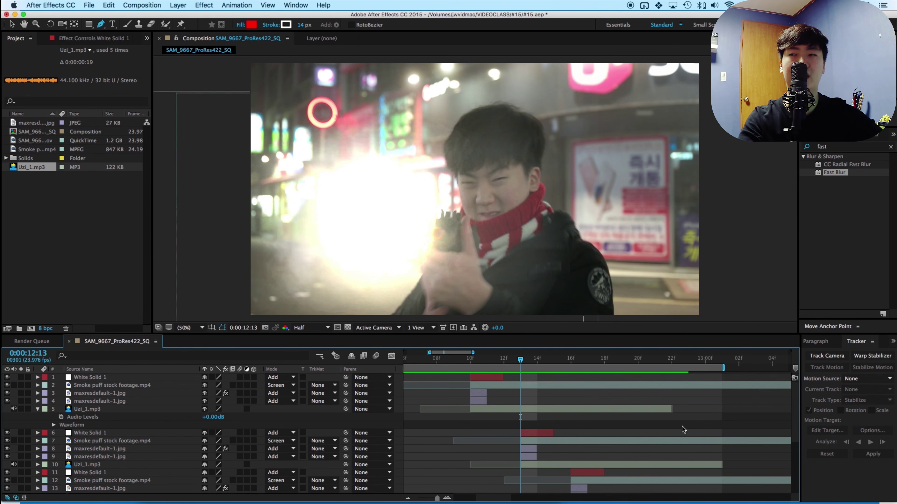
- At 0:00:12:13, move mask points on the second shot's white solid to fit the person's shifted face and jacket
left_click(424, 377)
key("i")
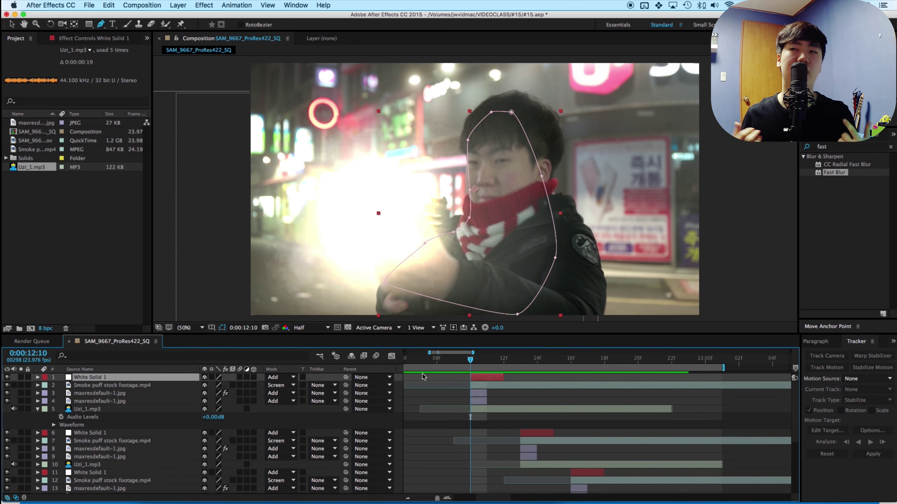
left_click_drag(470, 359, 520, 360)
left_click(535, 433)
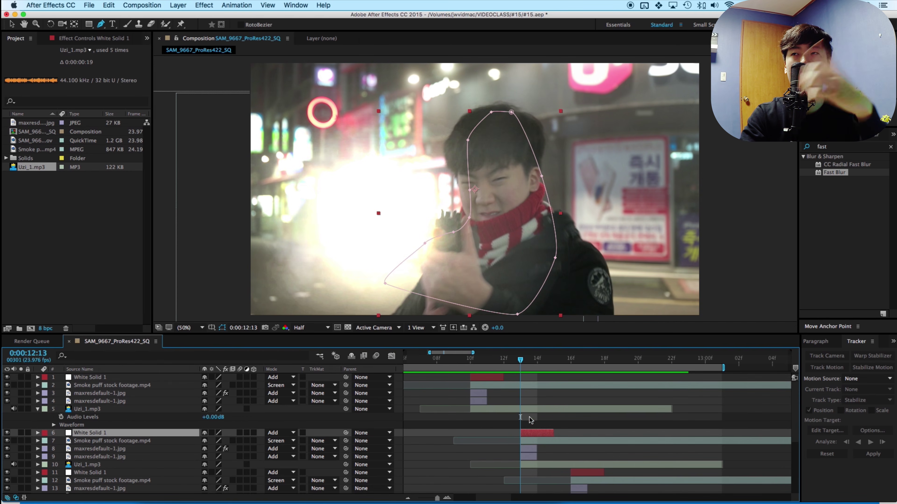
key("v")
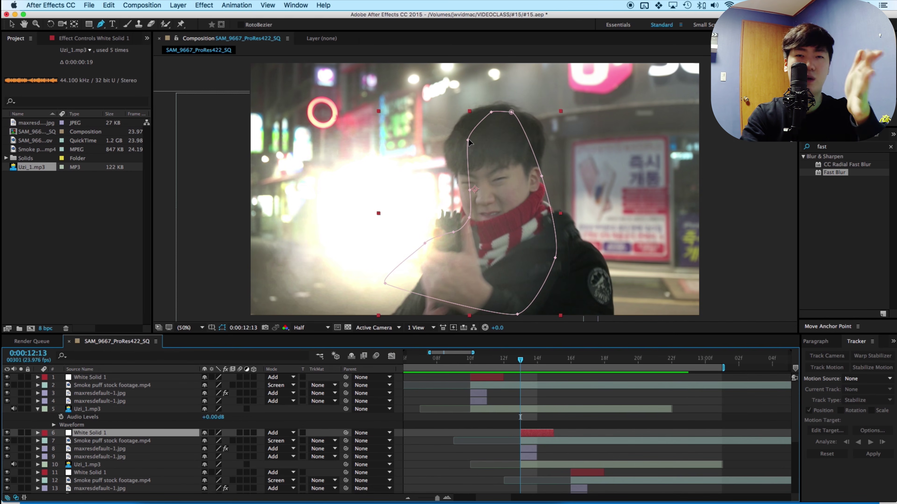
left_click_drag(468, 140, 457, 153)
left_click_drag(518, 314, 540, 310)
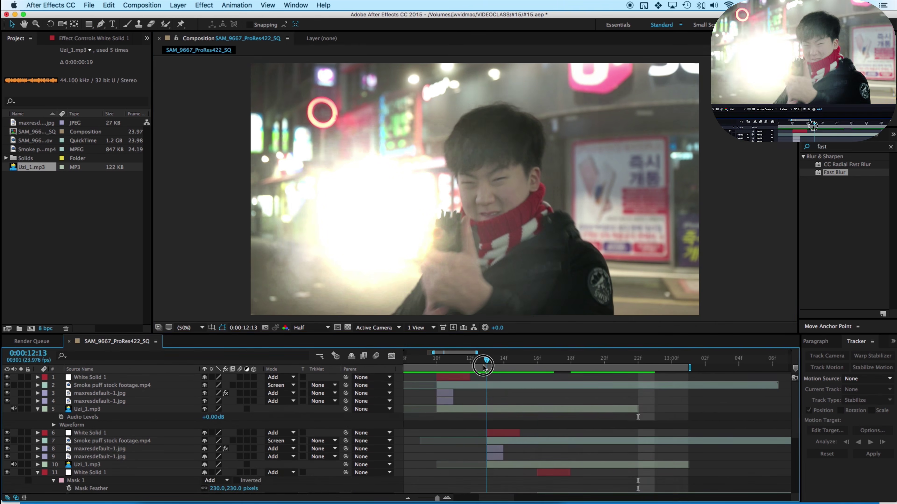
- Move the second shot's smoke and two flash image layers together onto the gun's muzzle at 0:00:12:13
left_click(493, 453)
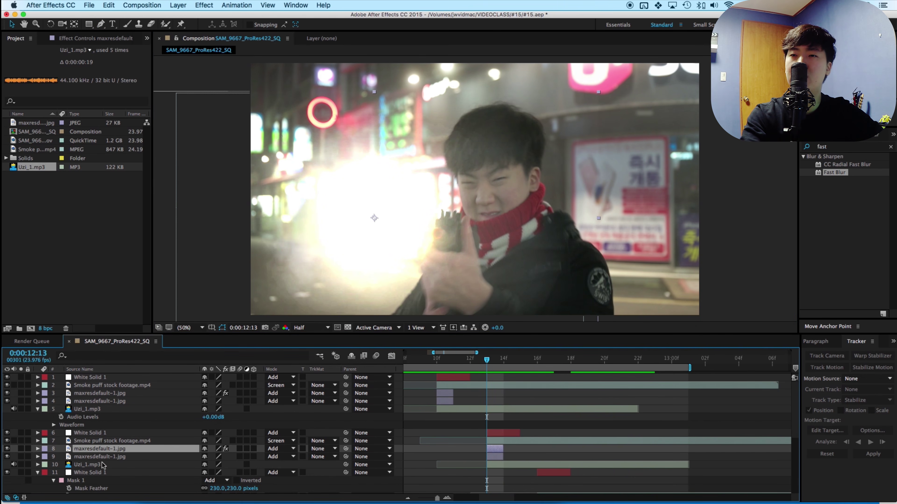
left_click(91, 455, "shift")
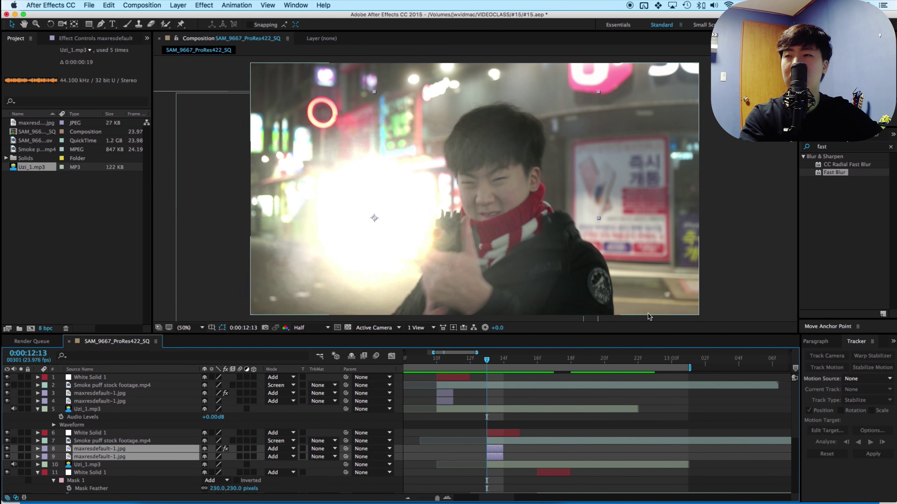
scroll(490, 427, "down", 2)
left_click(490, 426)
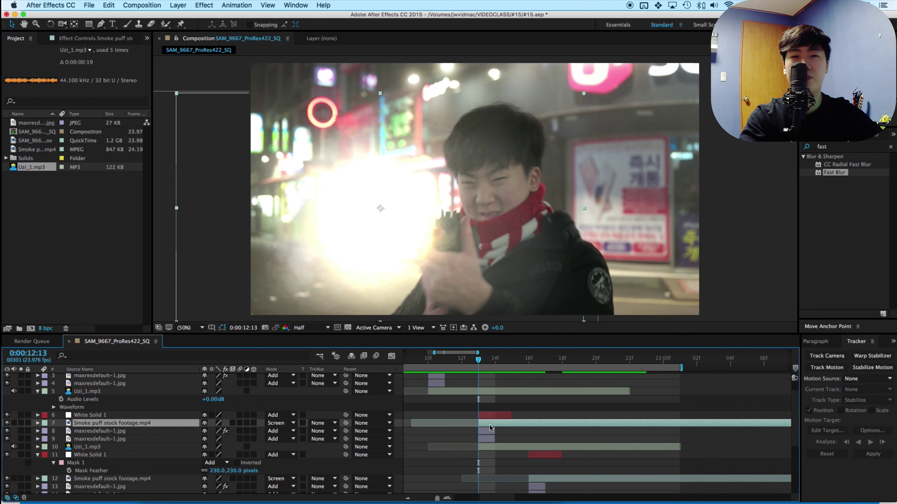
left_click(485, 437, "shift")
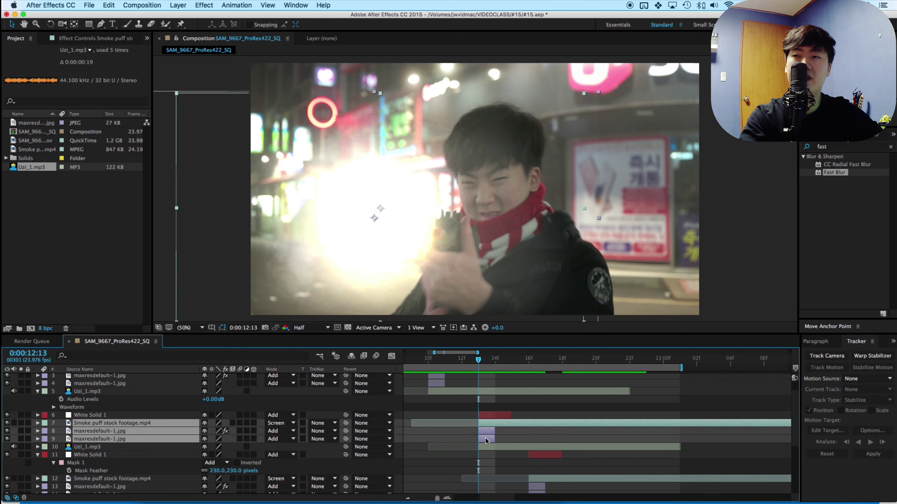
left_click_drag(375, 219, 436, 233)
scroll(530, 429, "down", 3)
scroll(530, 430, "right", 2)
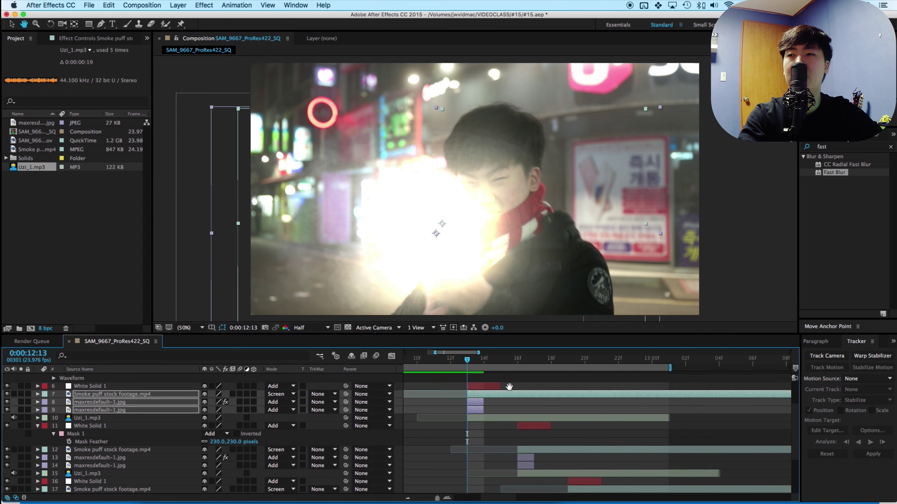
- Rotate the second shot's lower maxresdefault-1.jpg flash layer at 0:00:12:13 to vary the muzzle flash from the first shot
scroll(487, 427, "up", 3)
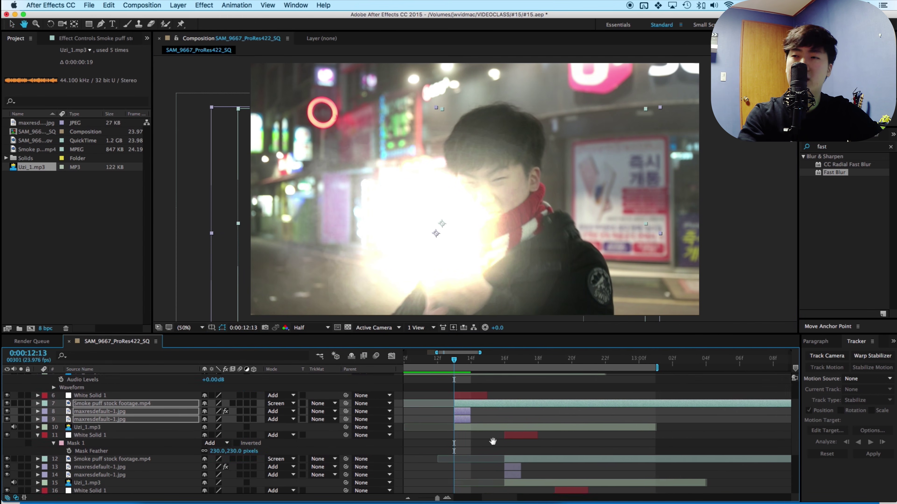
scroll(504, 450, "left", 2)
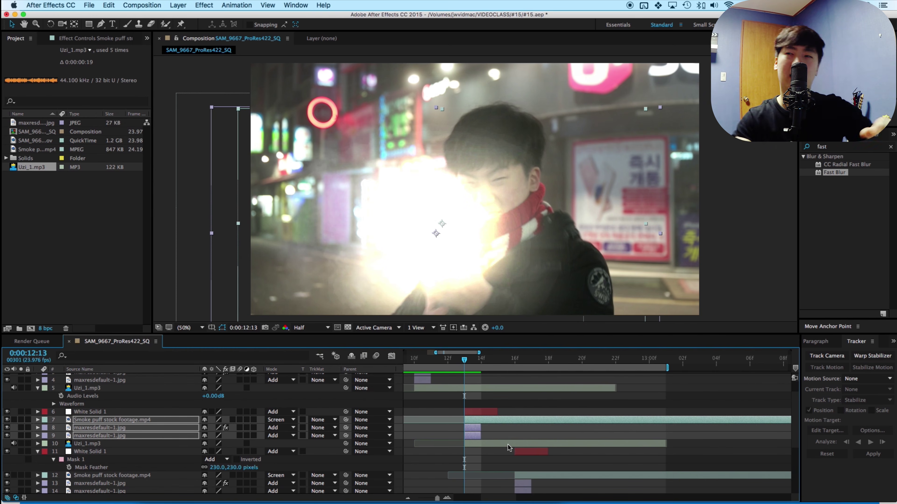
left_click(451, 435)
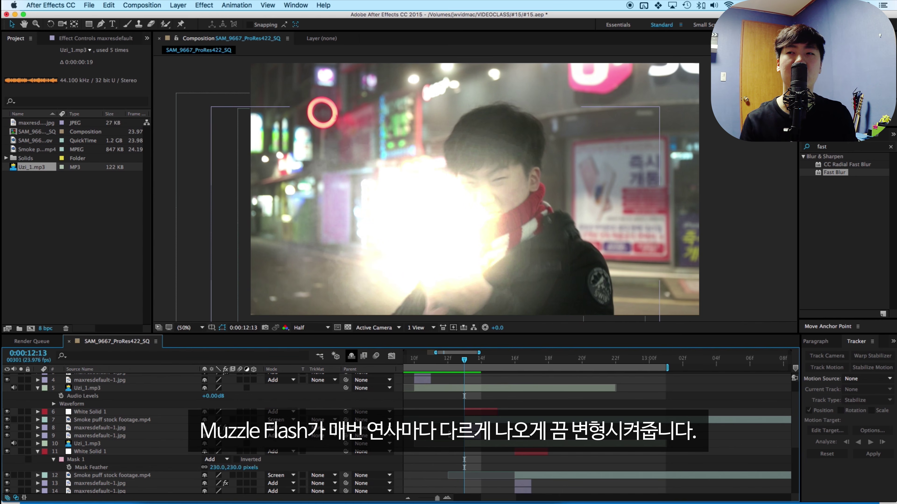
left_click(98, 435)
scroll(135, 456, "down", 1)
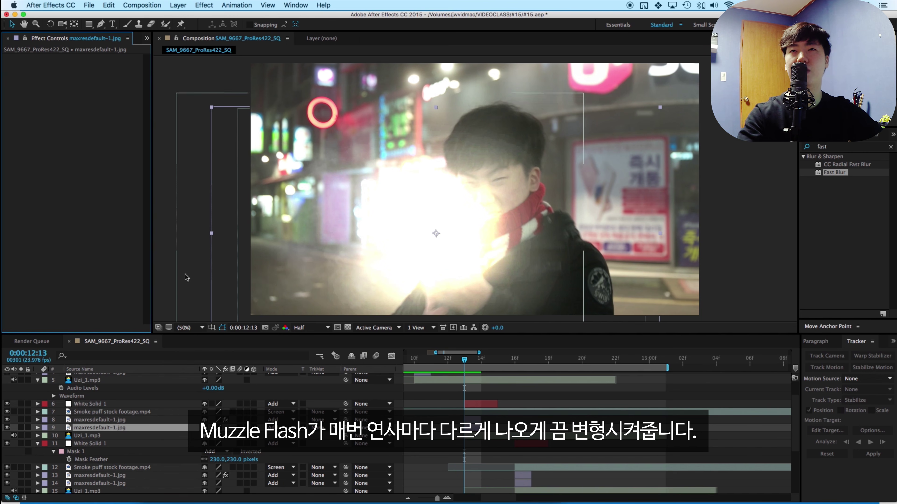
key("w")
left_click_drag(658, 107, 489, 162)
key("w")
key("super+z")
mouse_move(550, 200)
left_mouse_down()
mouse_move(607, 207)
mouse_move(582, 169)
mouse_move(565, 198)
left_mouse_up()
- Play a preview of the work area to check the repeated gunshots with their flashes, smoke and sound
left_click(510, 375)
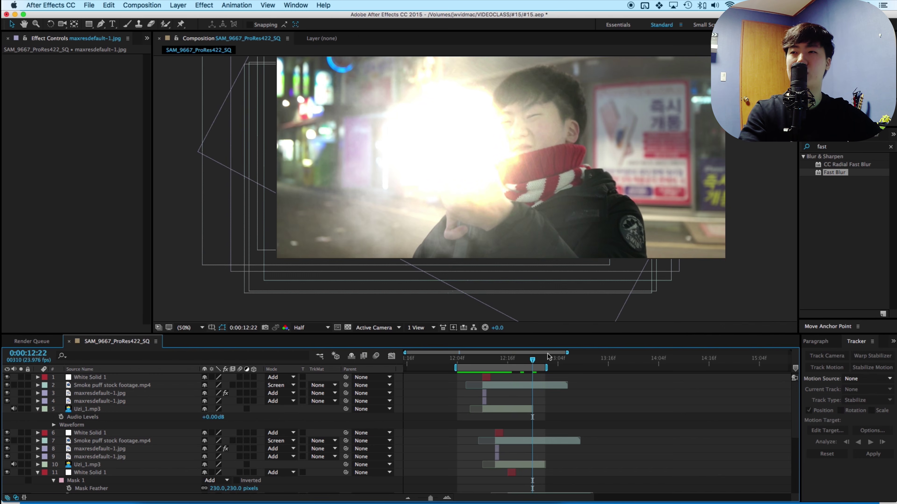
key("space")
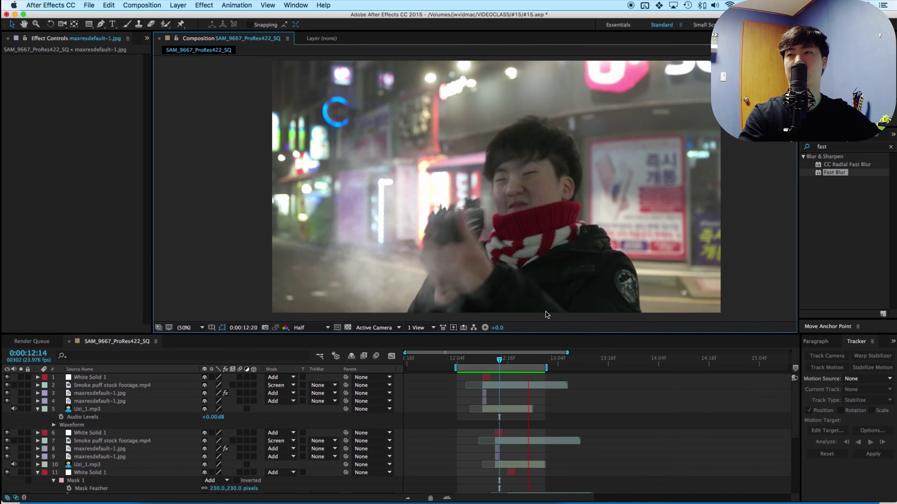